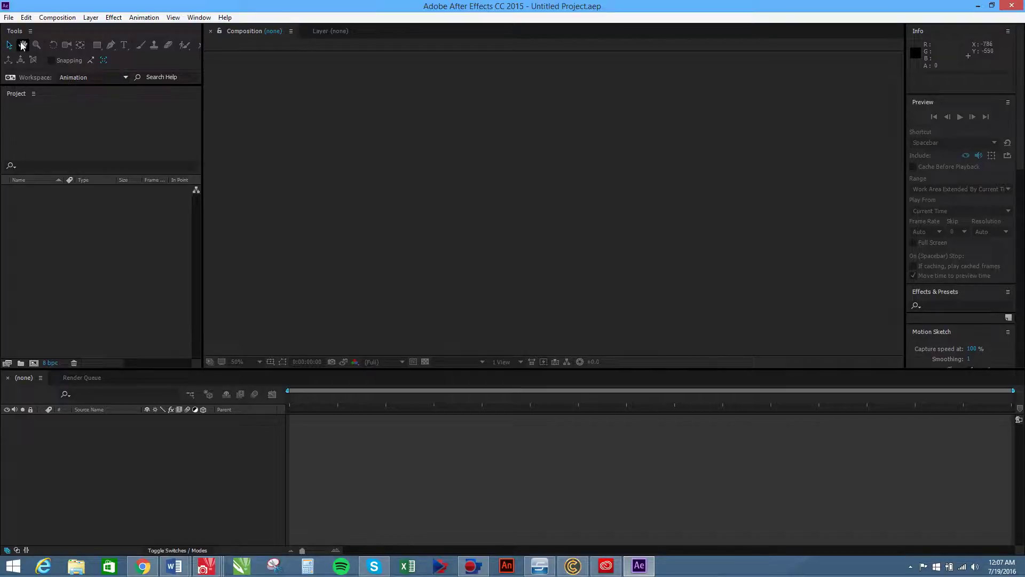
Import Mister Purple Index Cards.mp4 into the project through File > Import > File.
left_click(8, 17)
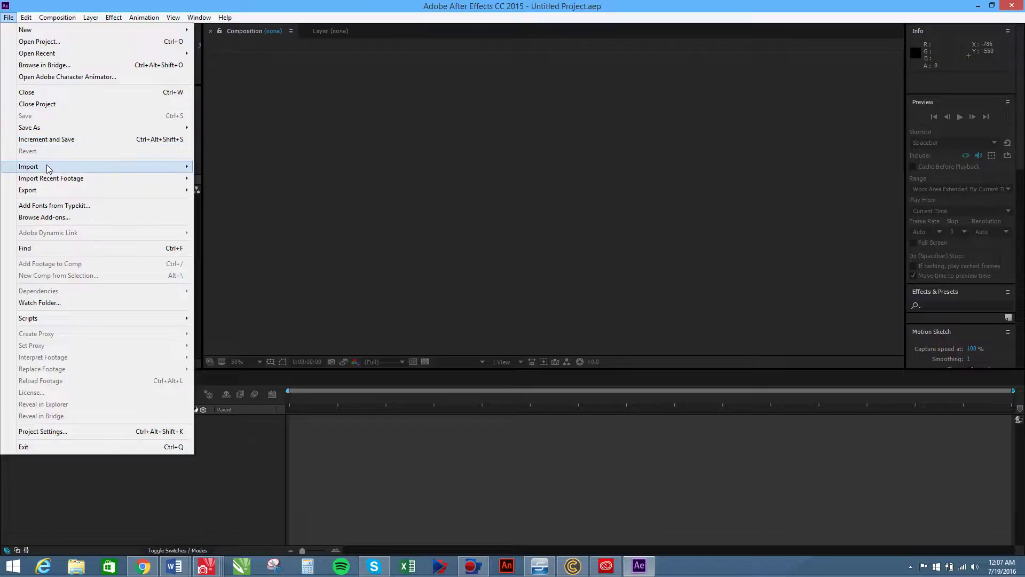
mouse_move(47, 167)
left_click(214, 167)
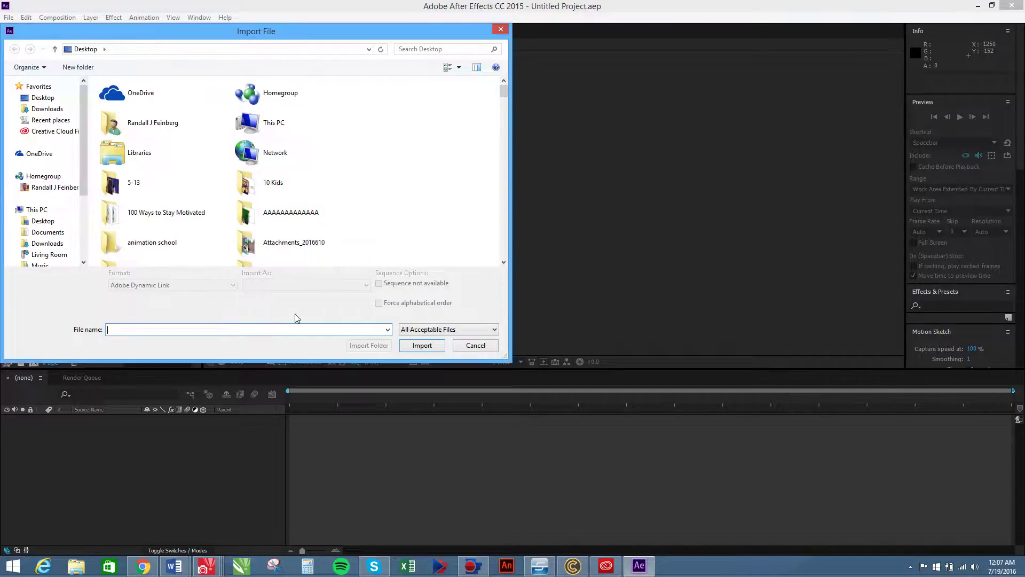
left_click(287, 327)
type("mister")
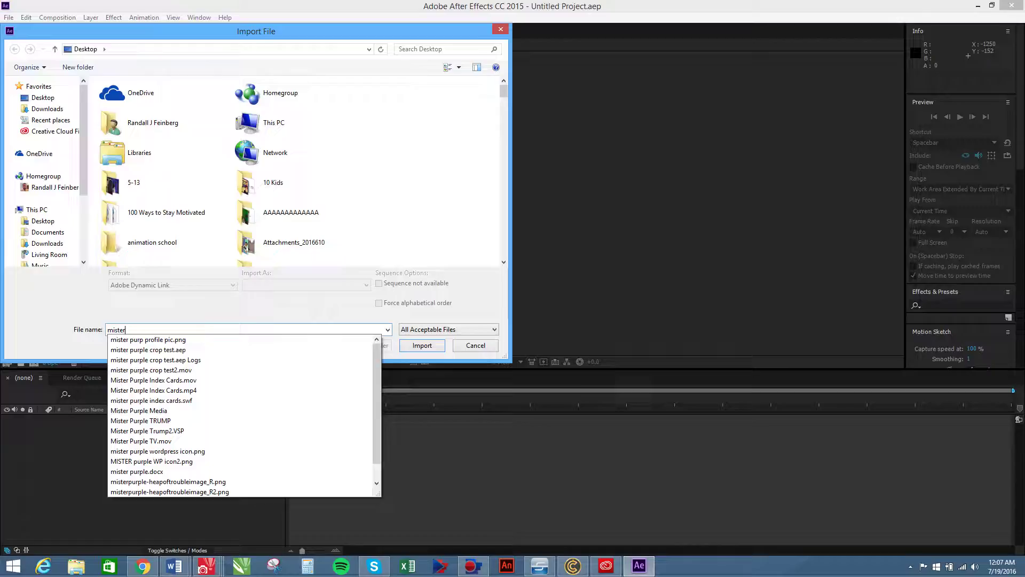
type(" purple")
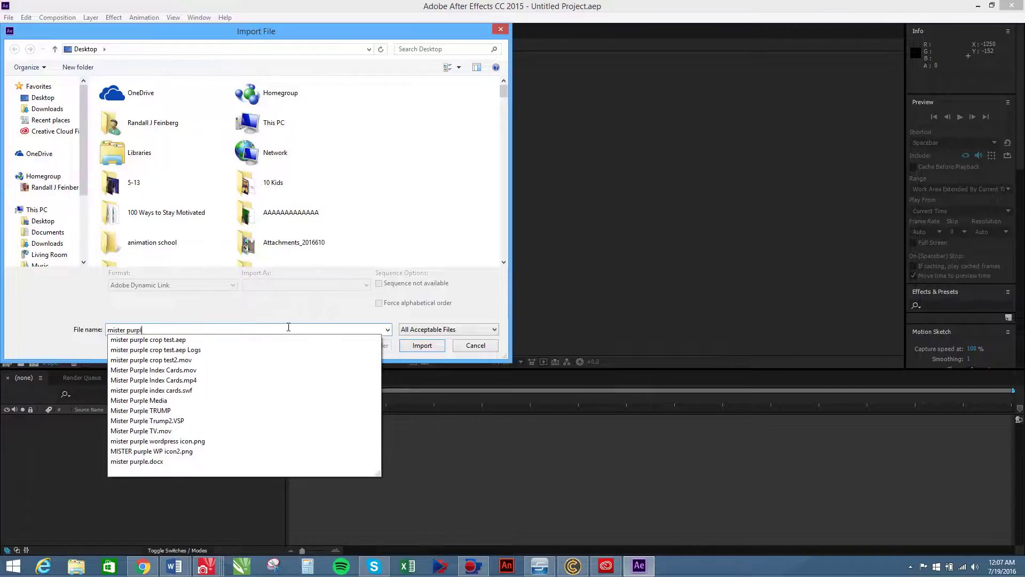
left_click(193, 384)
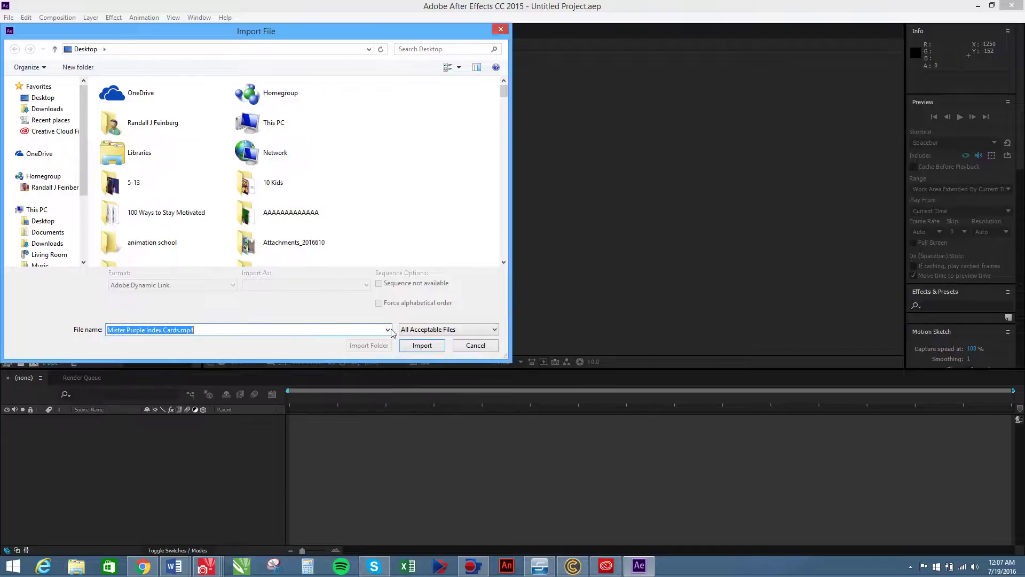
left_click(420, 346)
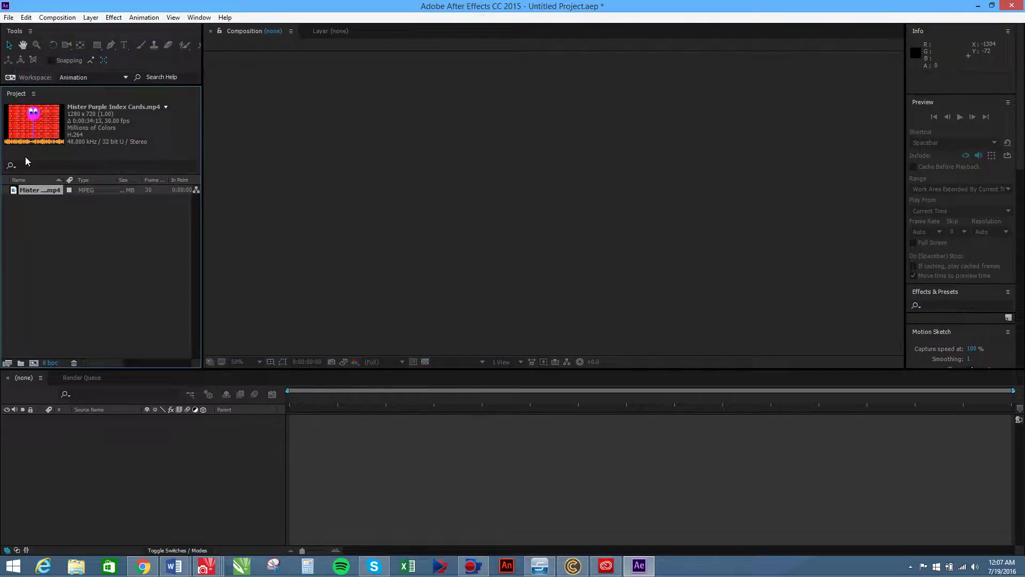
Drag the video into the viewer to build a matching composition, undoing a stray layer move.
left_click_drag(42, 187, 513, 205)
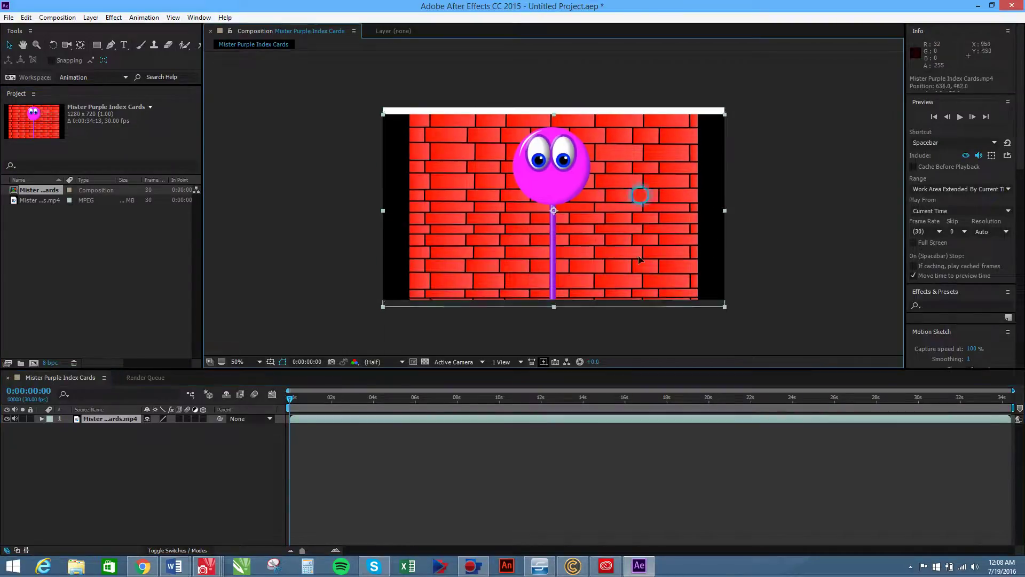
mouse_move(640, 205)
left_mouse_down()
mouse_move(640, 262)
mouse_move(650, 194)
mouse_move(640, 198)
left_mouse_up()
key("ctrl+z")
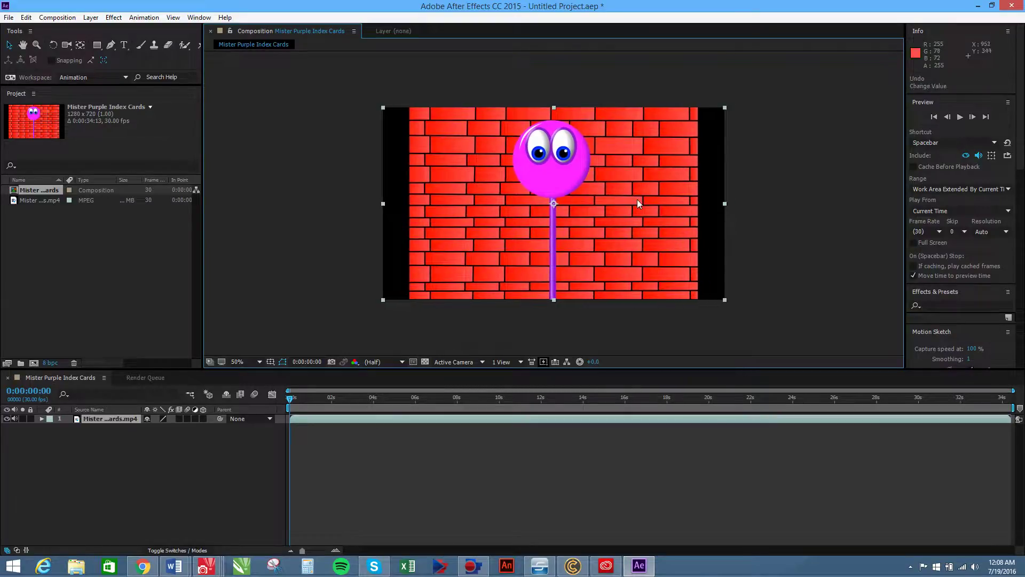
Draw a region of interest over the brick wall, trimming its left and bottom edges to exclude the black bars.
left_click(413, 362)
left_click_drag(408, 105, 698, 301)
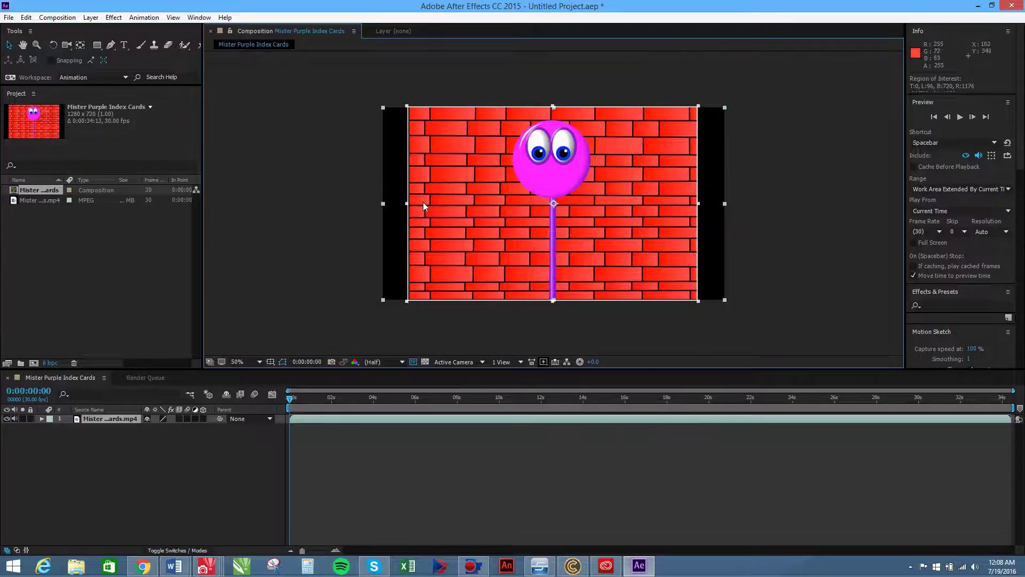
left_click_drag(408, 203, 409, 203)
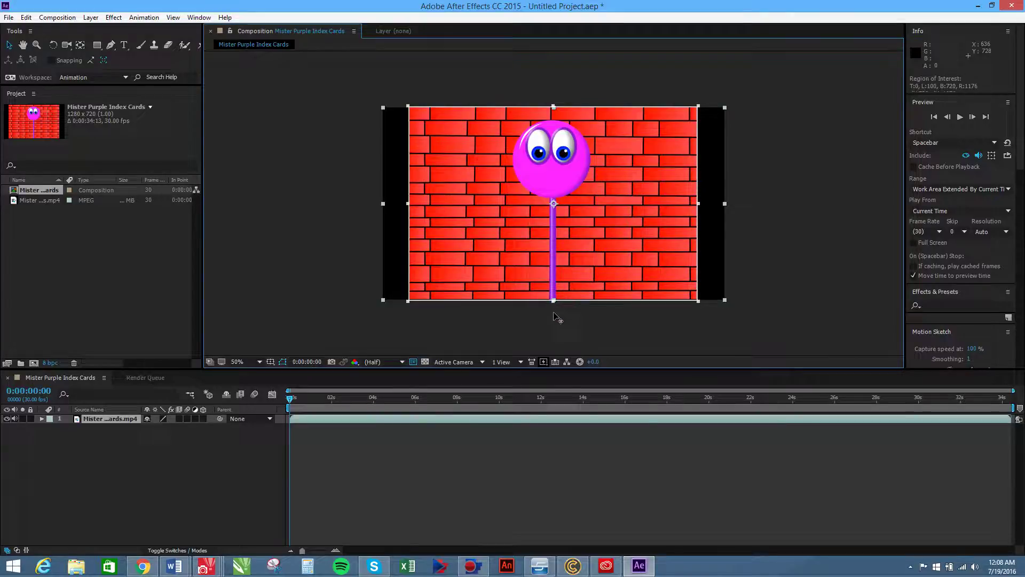
left_click_drag(553, 300, 554, 304)
left_click(627, 346)
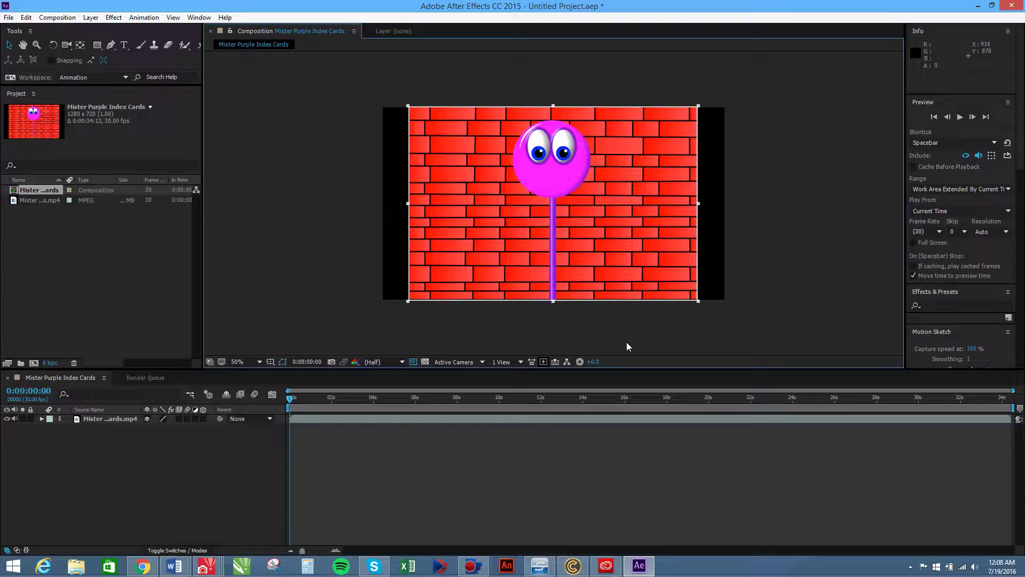
left_click(58, 17)
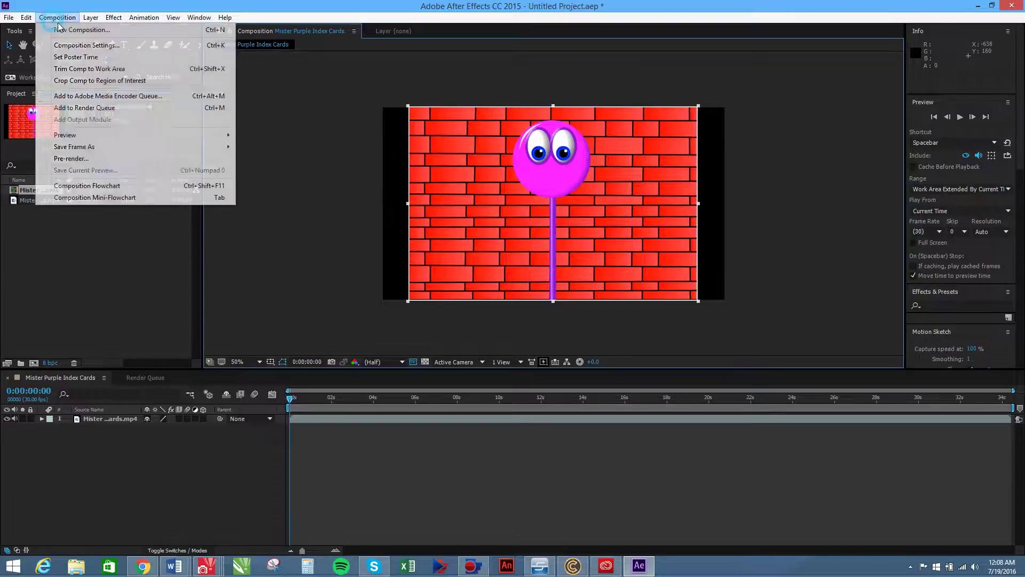
Crop the composition to the region of interest, giving a 1076 x 720 brick-wall frame.
left_click(123, 83)
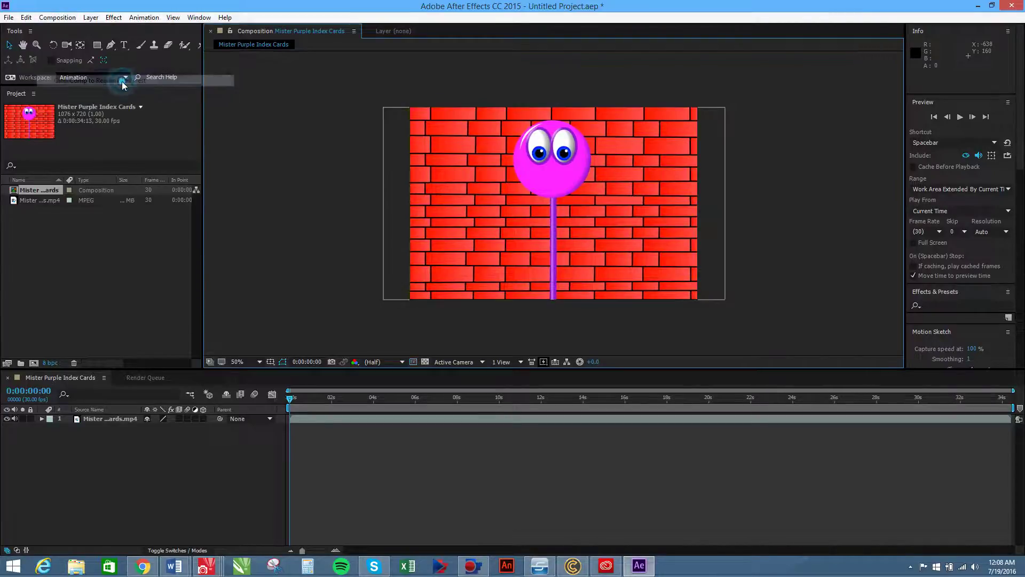
left_click_drag(538, 180, 604, 200)
key("ctrl+z")
key("ctrl+z")
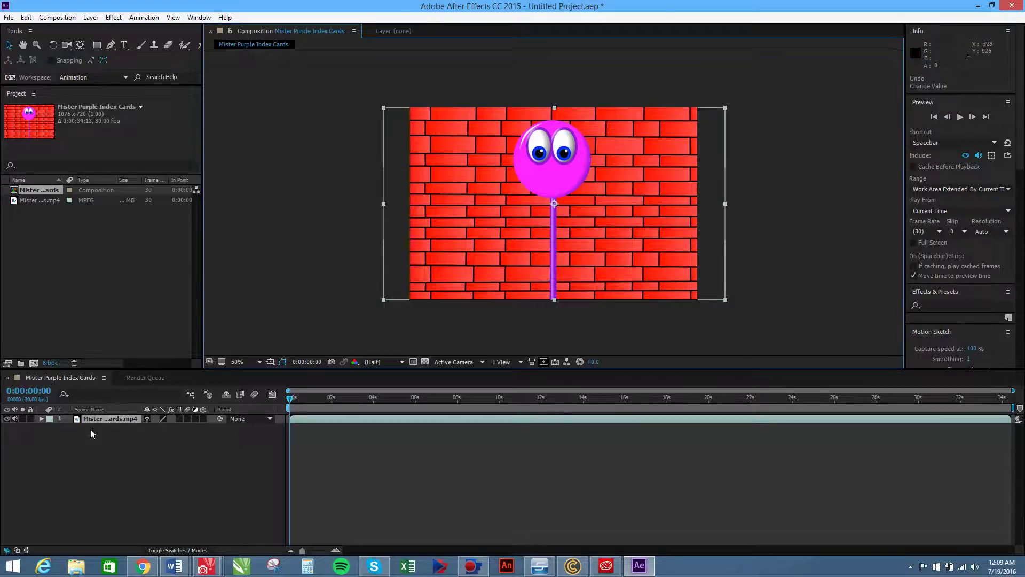
Add the composition to the Render Queue with QuickTime as its output format.
left_click(58, 18)
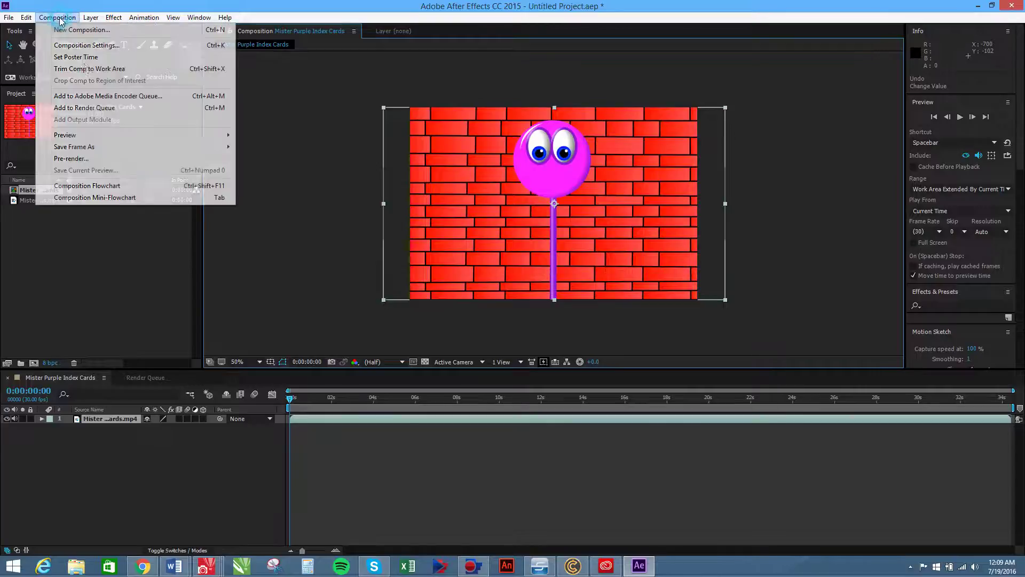
left_click(105, 109)
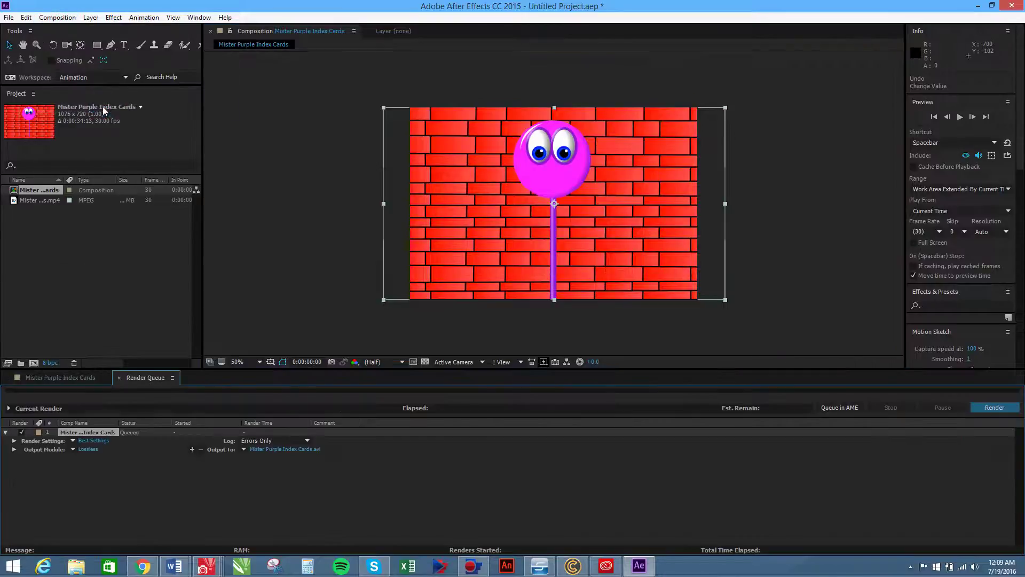
left_click(91, 450)
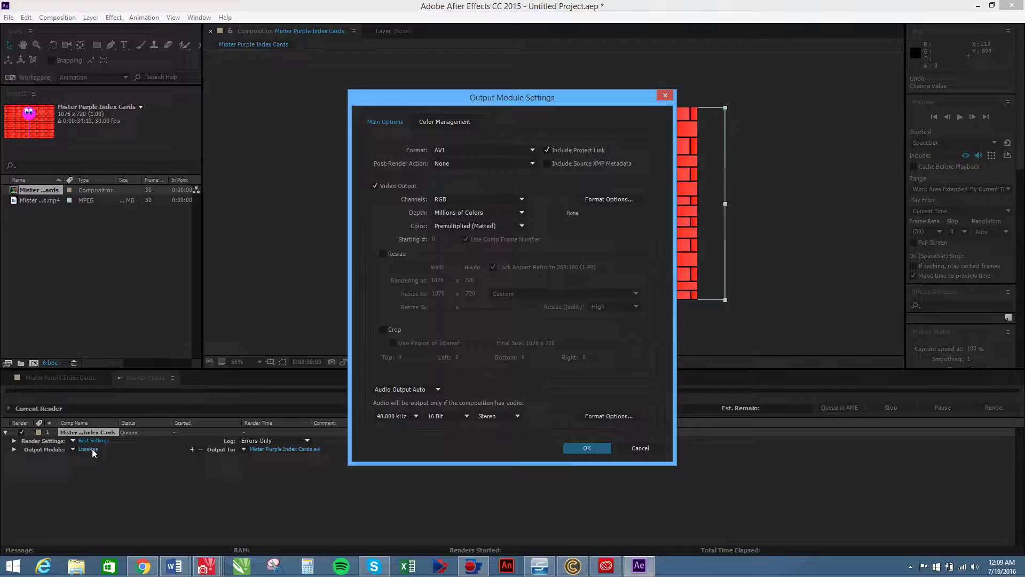
left_click(534, 150)
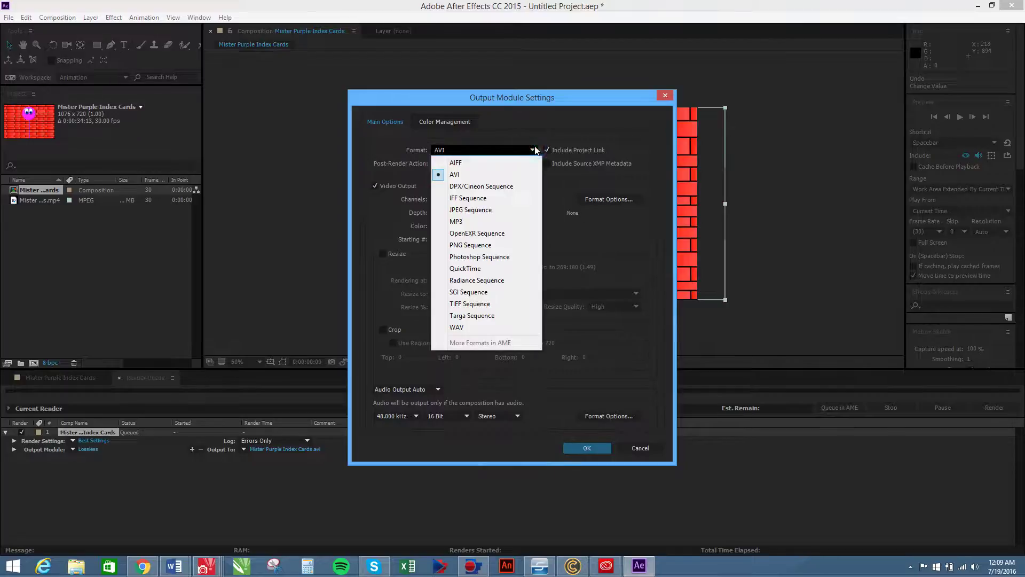
left_click(504, 268)
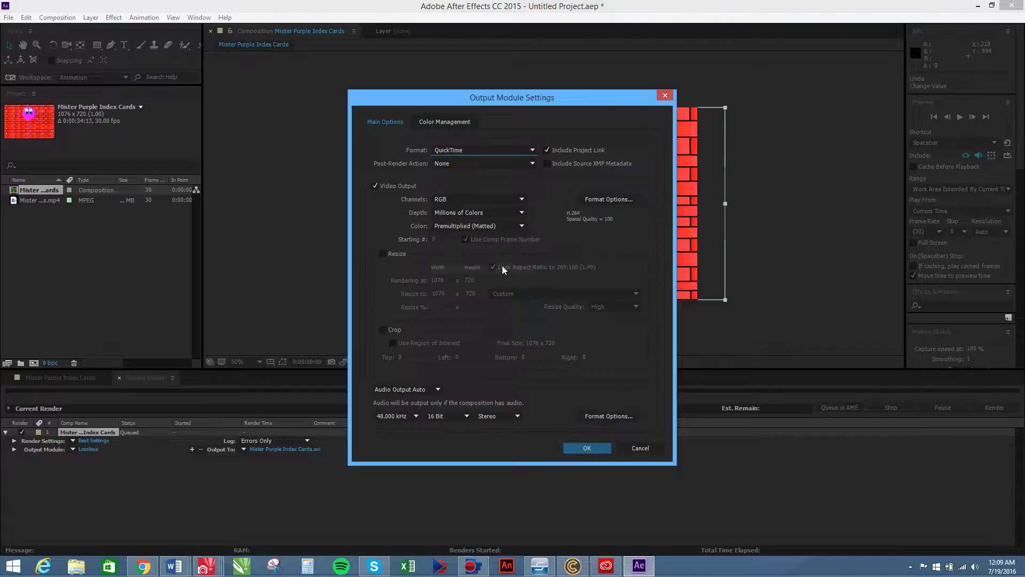
Set the QuickTime video codec to MPEG-4 Video and confirm the output module settings.
left_click(611, 200)
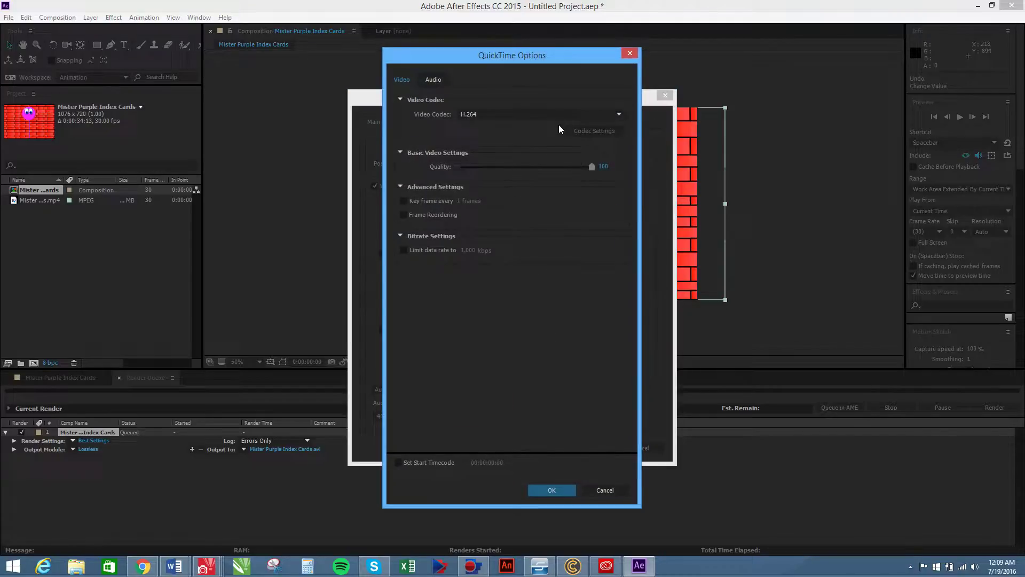
left_click(558, 114)
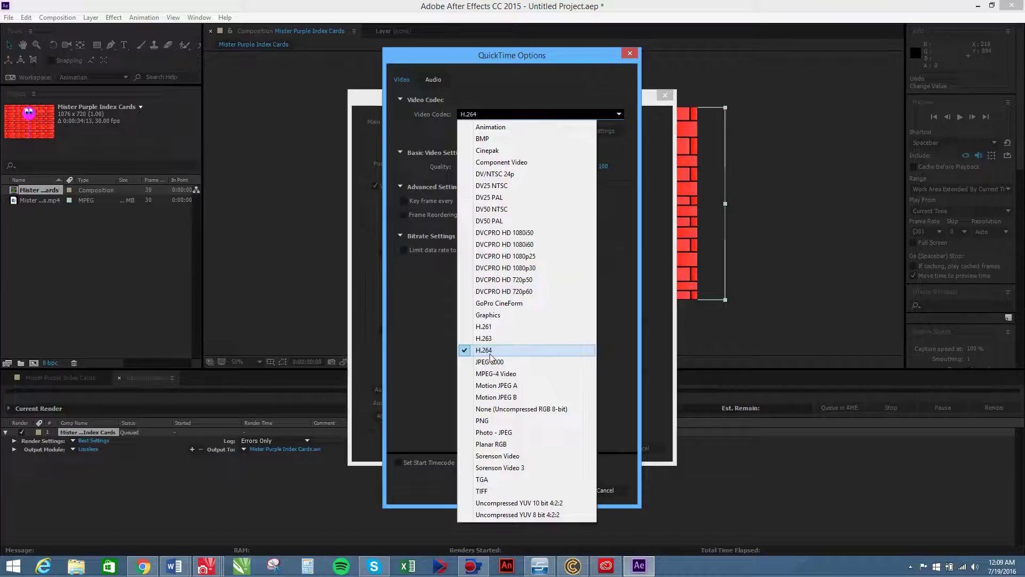
left_click(523, 375)
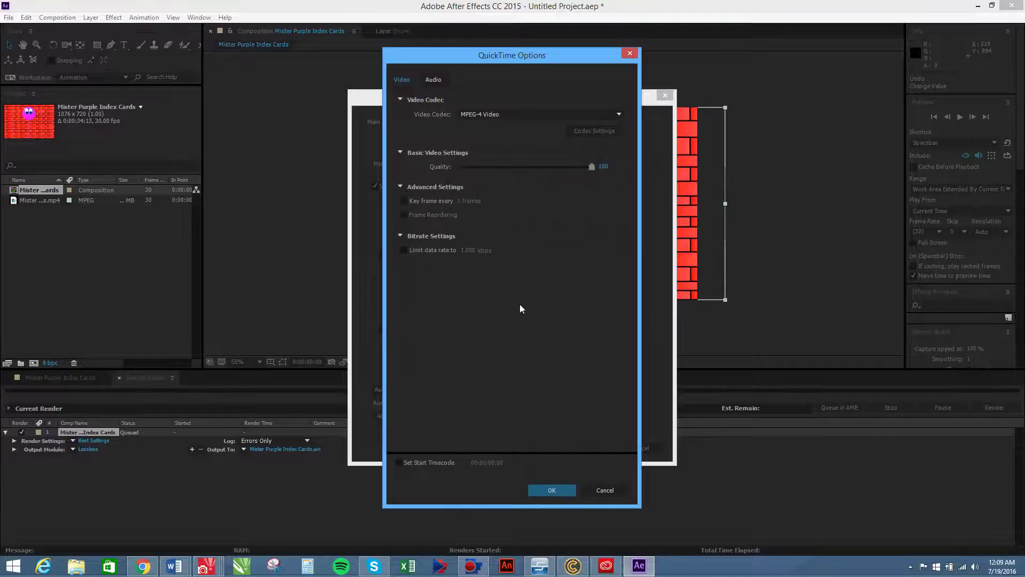
left_click(557, 492)
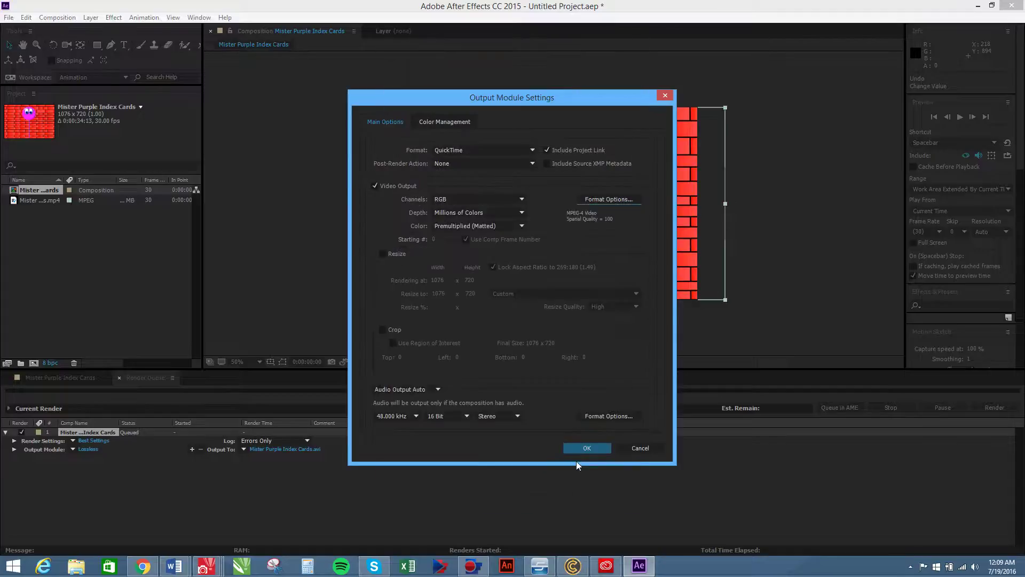
left_click(589, 510)
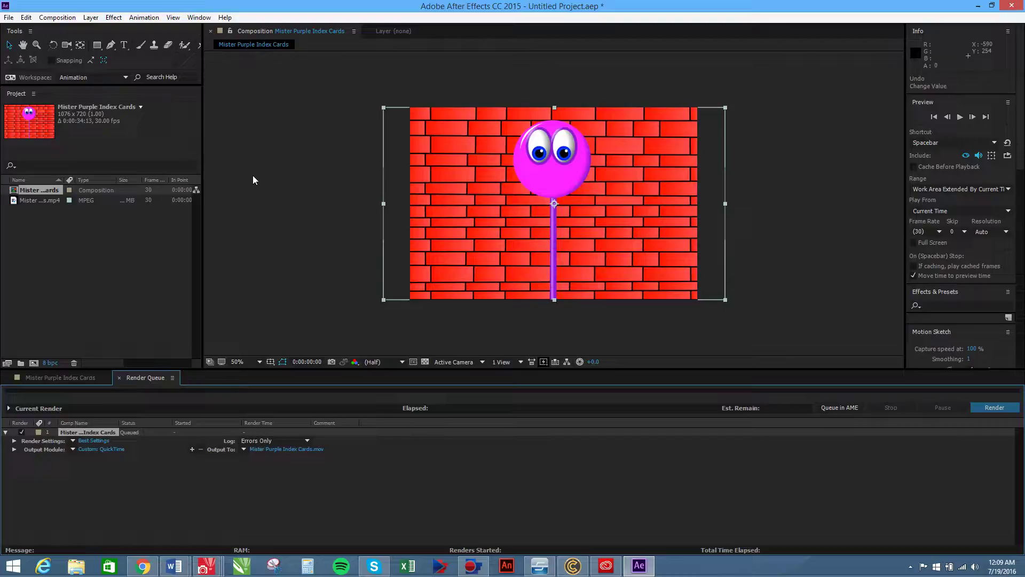
Close the project without saving and create a default 1920x1080, 29.97 fps white Comp 1.
left_click(1015, 5)
left_click(536, 296)
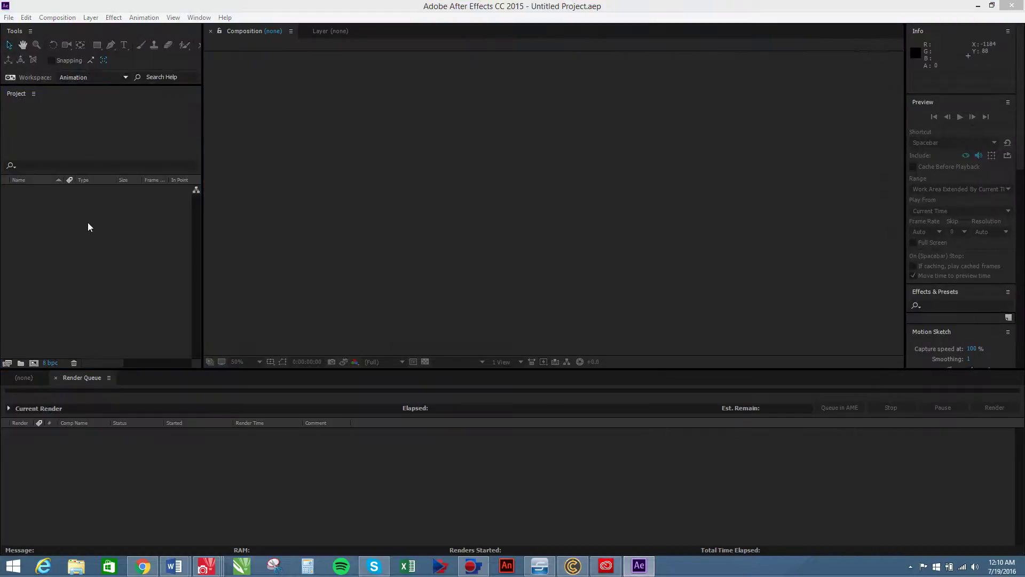
right_click(88, 228)
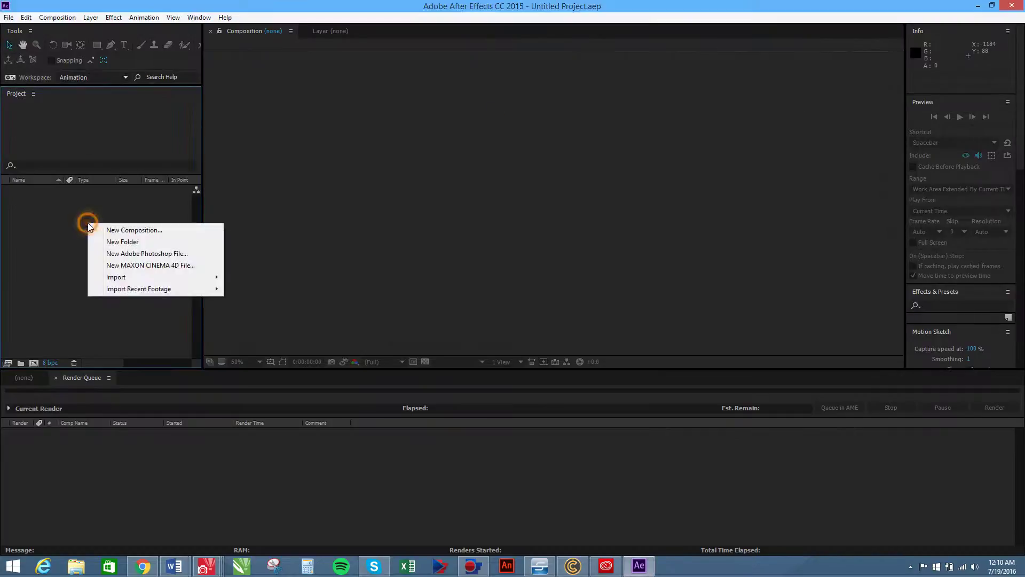
left_click(136, 230)
left_click(575, 402)
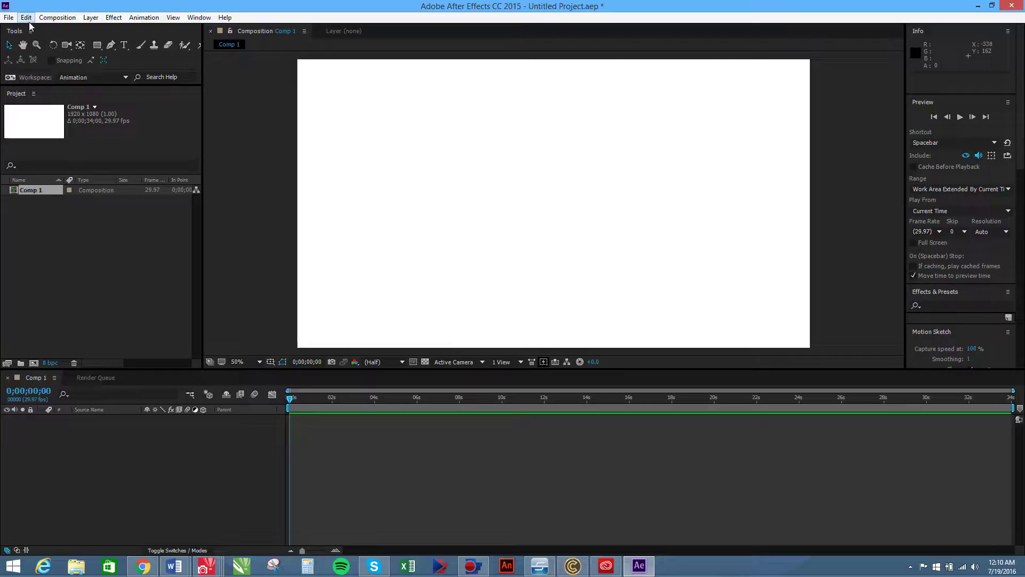
Import tv.png, living-room.png and mister purple crop test2.mov using Import Multiple Files.
left_click(8, 17)
mouse_move(59, 166)
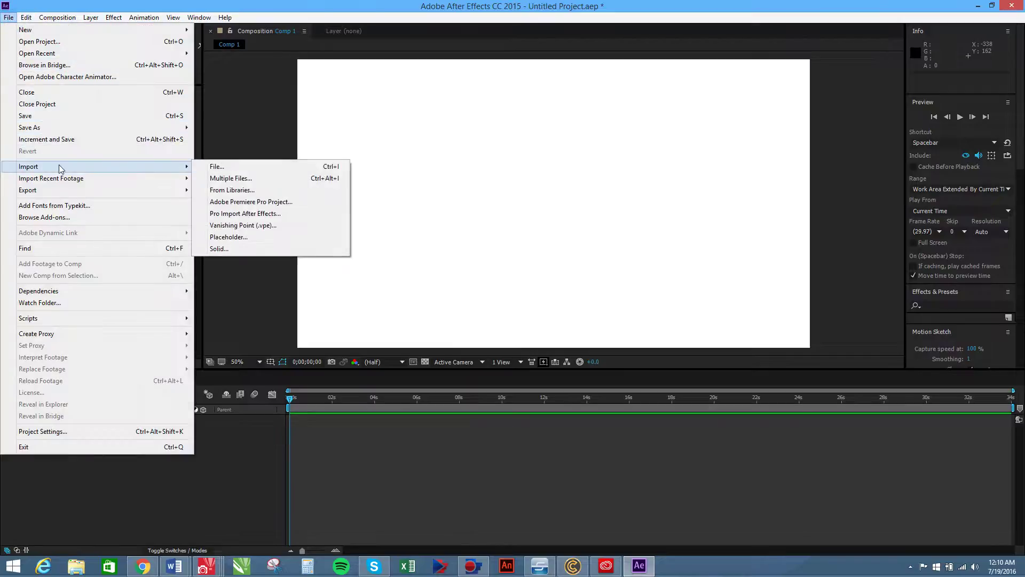
left_click(231, 180)
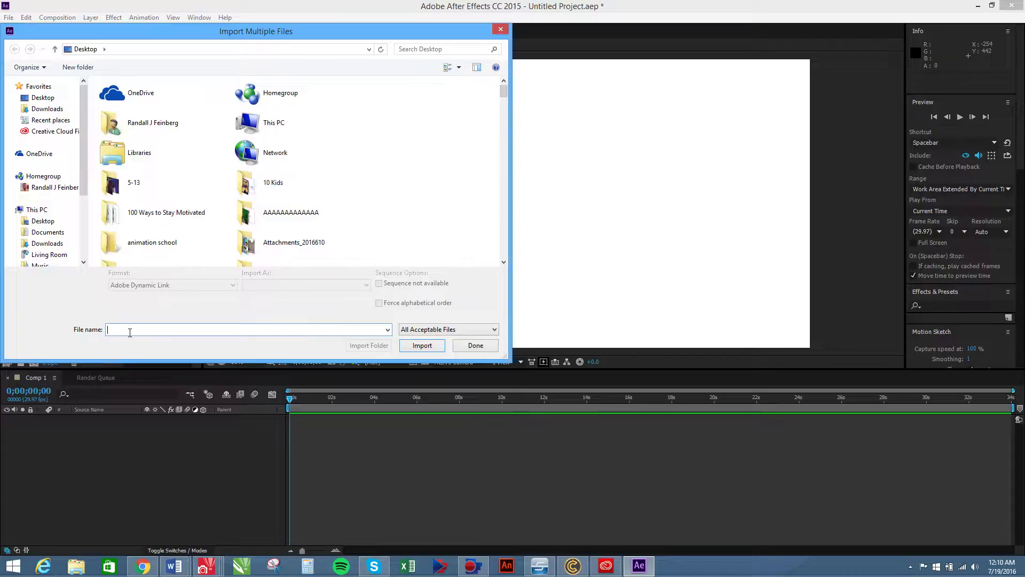
type("tv")
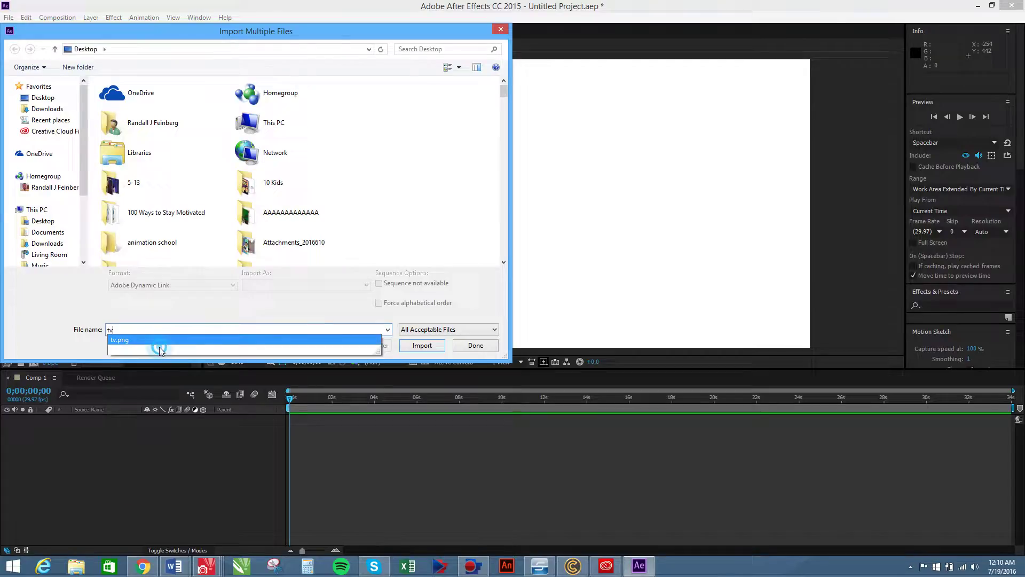
left_click(407, 346)
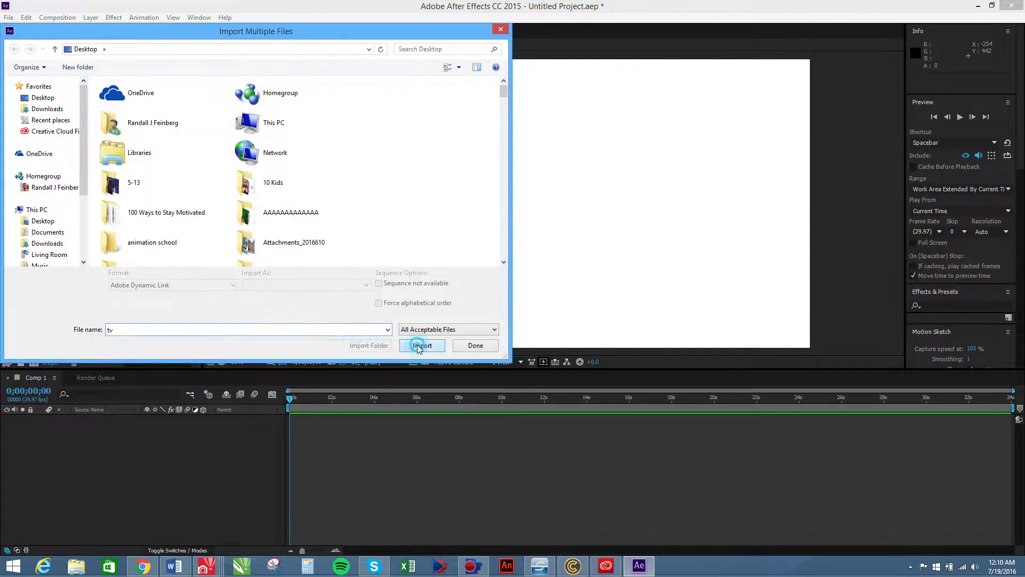
type("living")
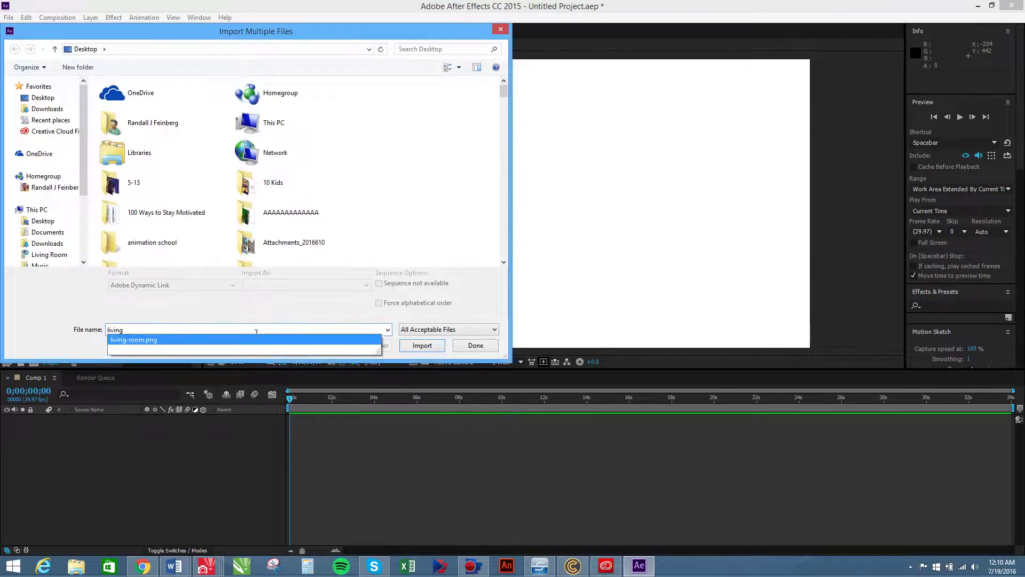
left_click(255, 340)
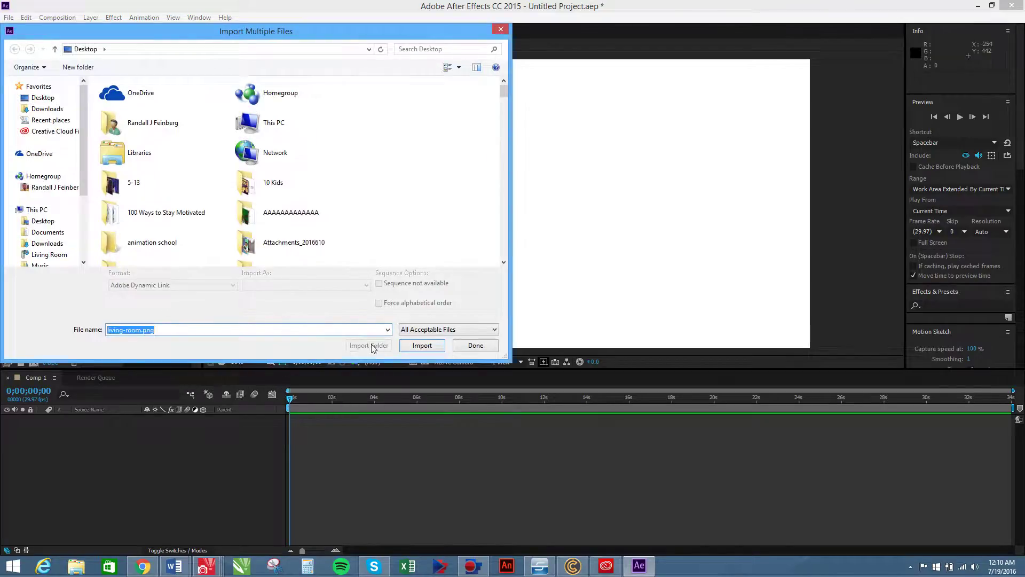
left_click(417, 347)
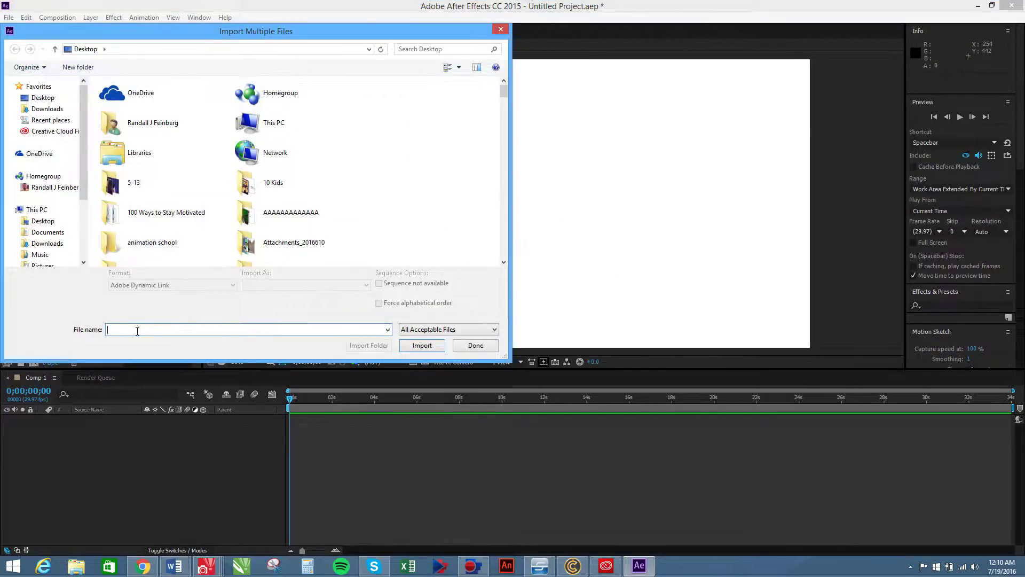
type("mister")
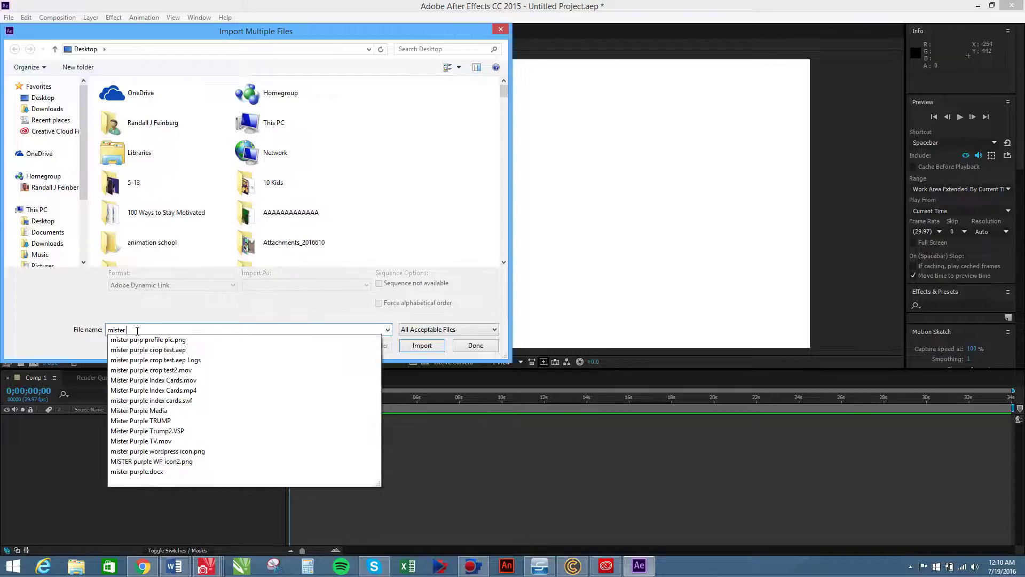
type(" purple")
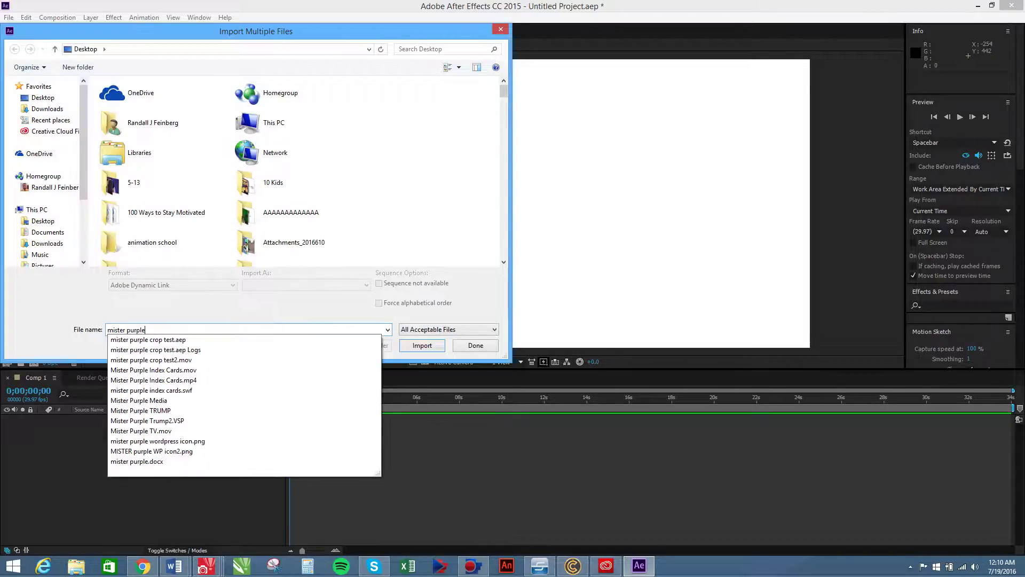
left_click(198, 362)
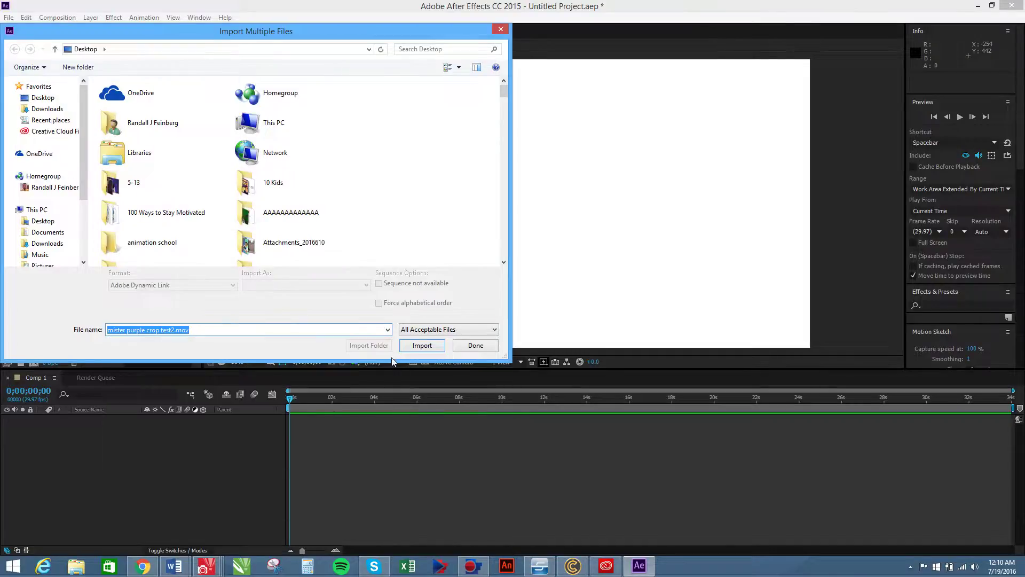
left_click(421, 345)
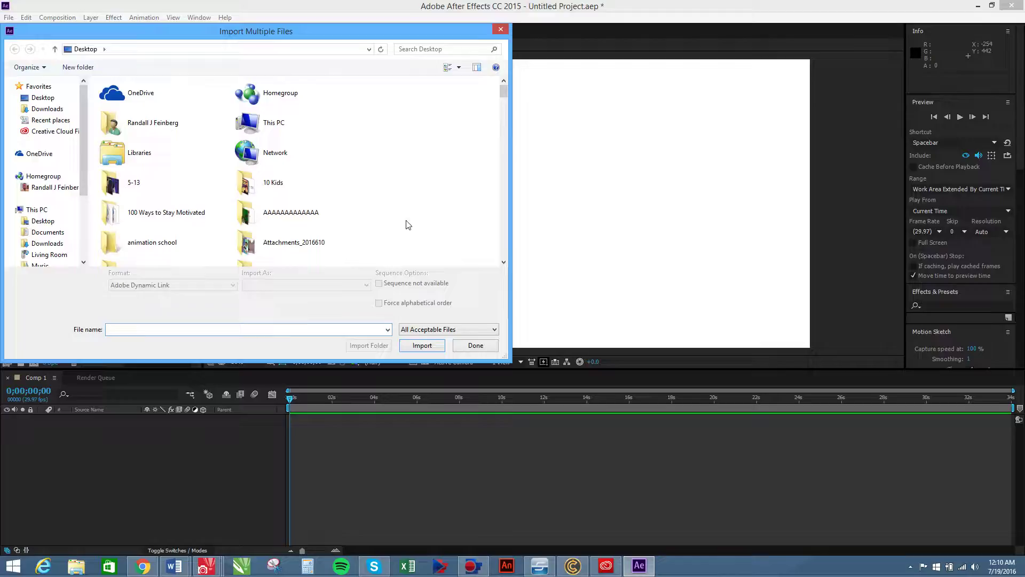
left_click(489, 345)
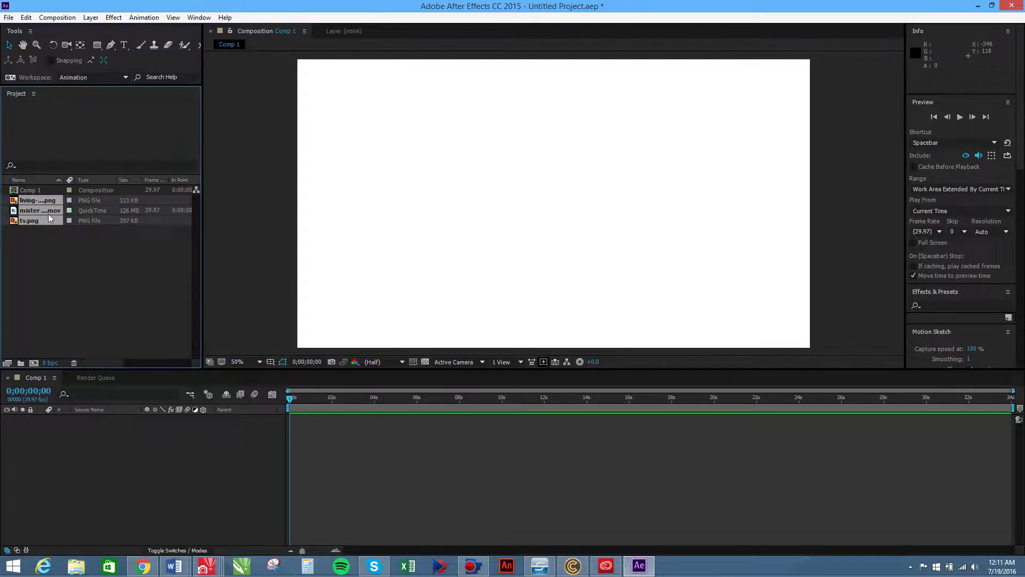
Add the three imported files to Comp 1 as layers.
left_click_drag(46, 198, 520, 229)
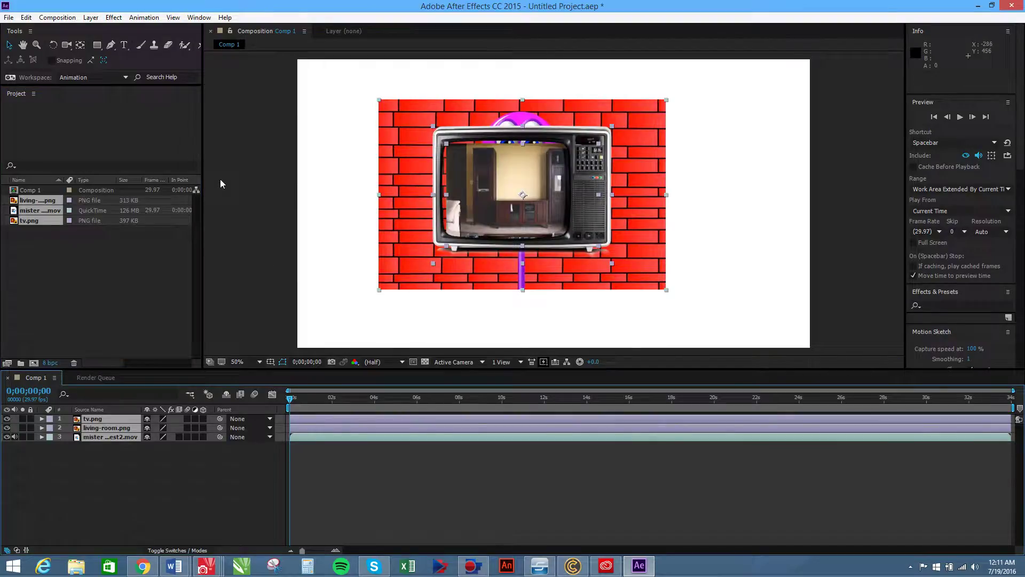
left_click(49, 281)
left_click(771, 246)
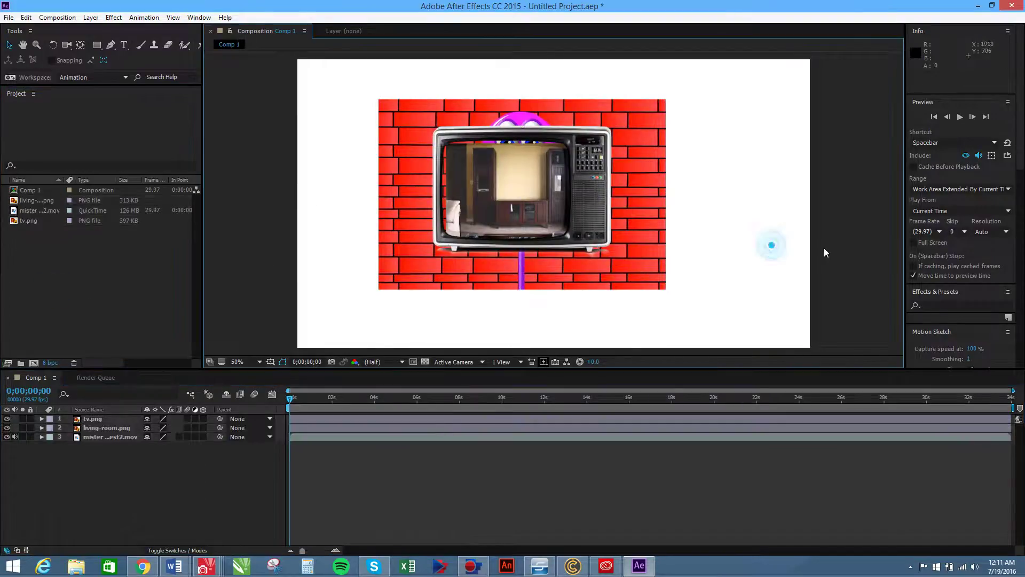
left_click(875, 261)
Move the TV to the lower right and the living-room photo up over it.
left_click_drag(592, 211, 676, 218)
left_click_drag(520, 138, 730, 108)
left_click(493, 166)
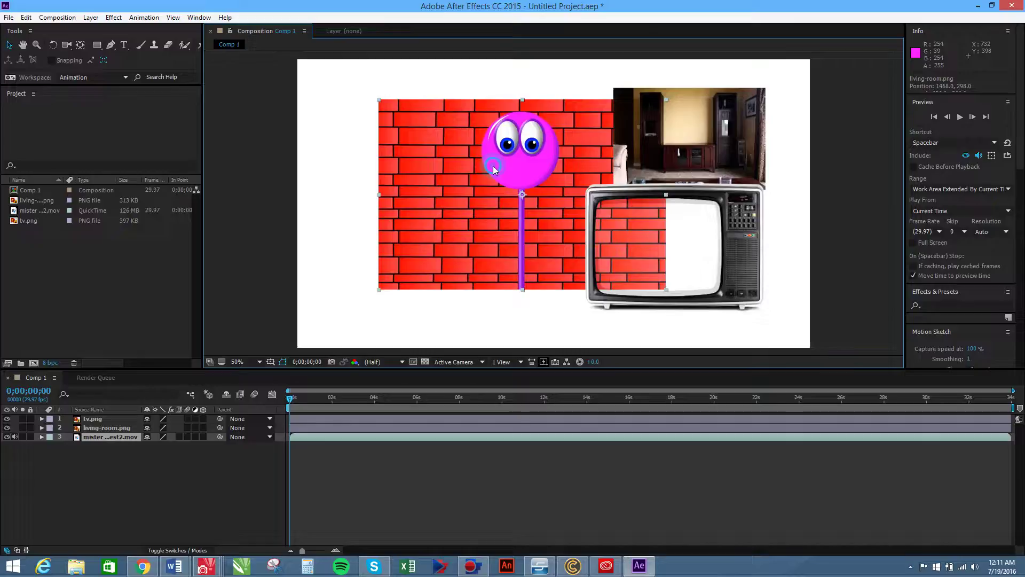
left_click(666, 136)
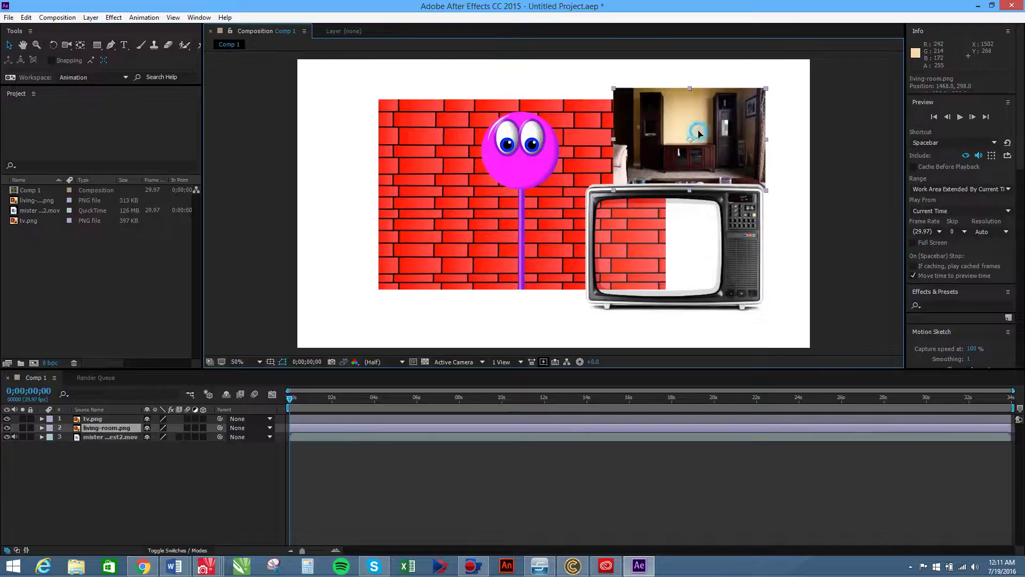
left_click(746, 264)
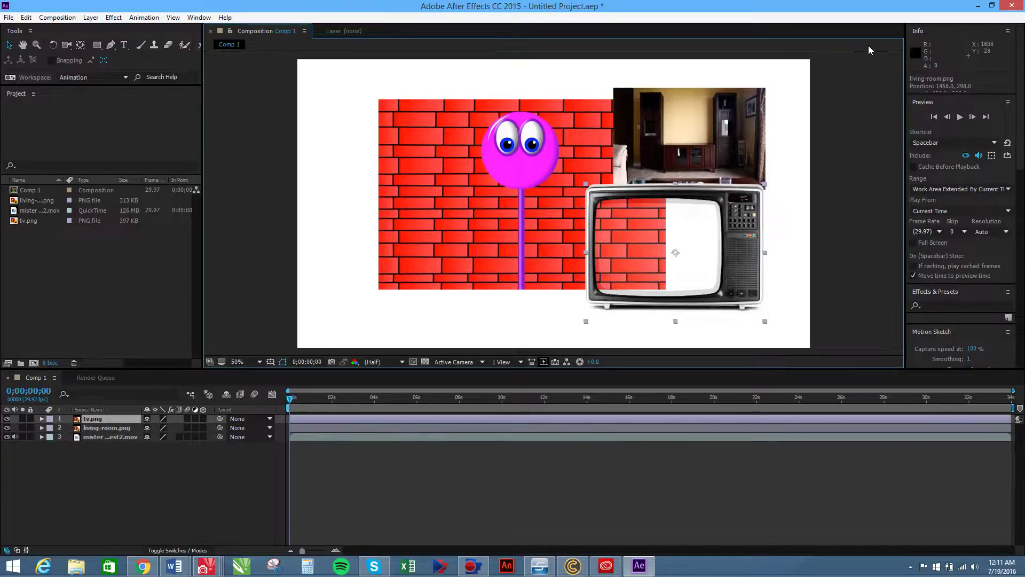
Move, re-anchor and stretch the living-room photo until it fills Comp 1 at about 338% x 285%.
left_click_drag(729, 113, 563, 169)
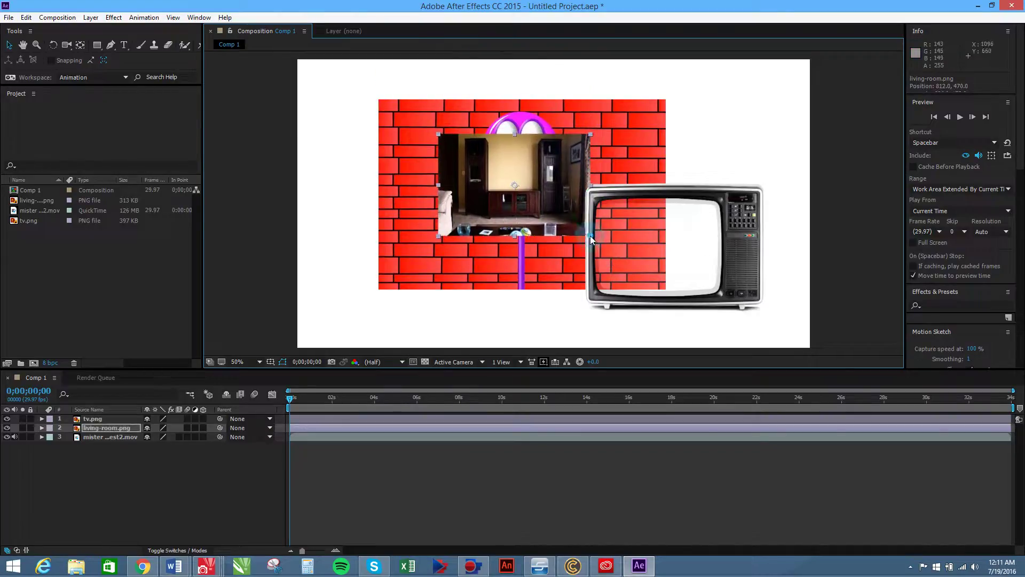
left_click_drag(591, 236, 758, 321)
mouse_move(578, 133)
left_mouse_down()
mouse_move(585, 179)
mouse_move(560, 142)
left_mouse_up()
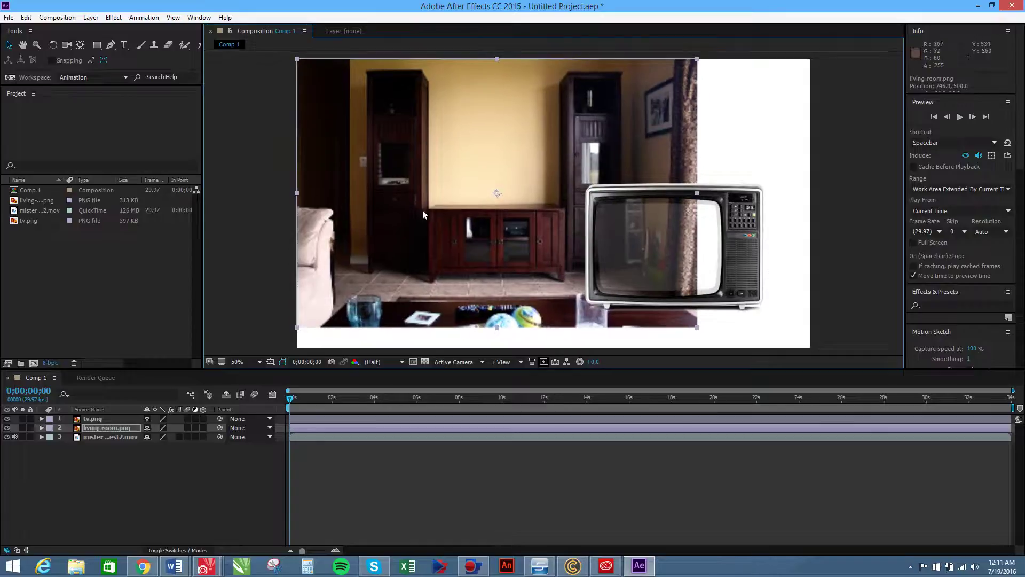
left_click(81, 45)
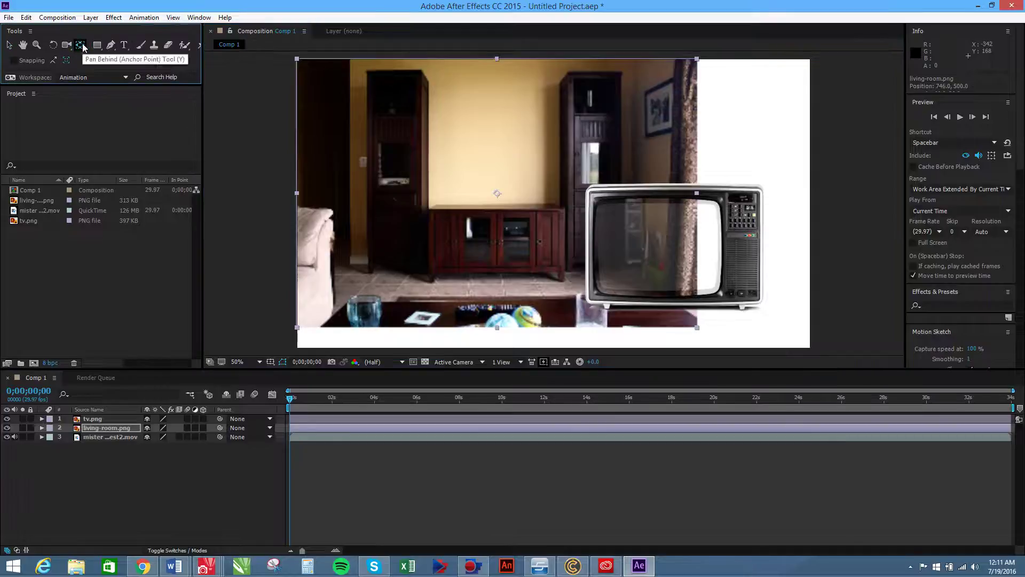
left_click_drag(496, 193, 297, 193)
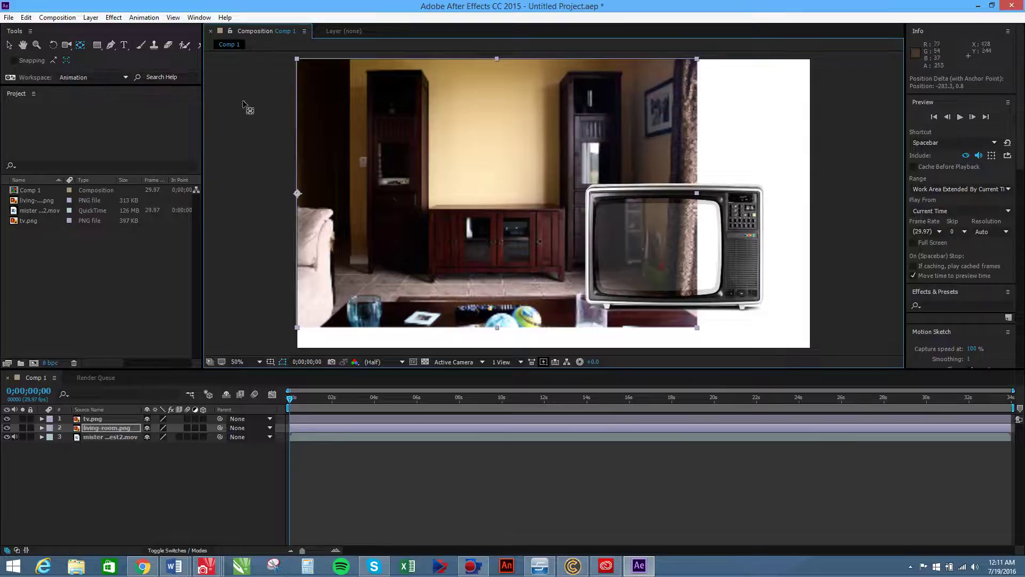
left_click(8, 44)
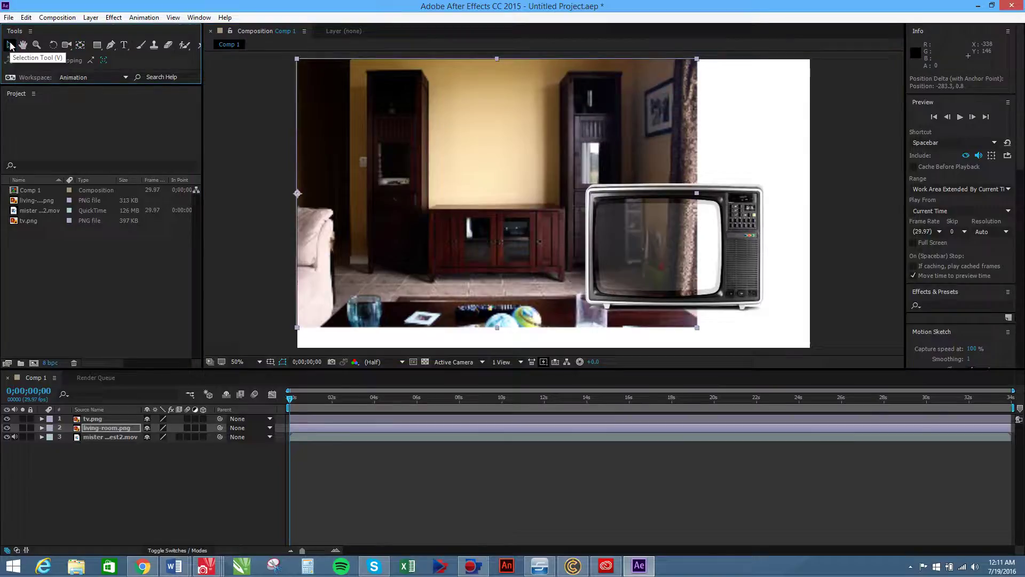
left_click_drag(697, 192, 811, 191)
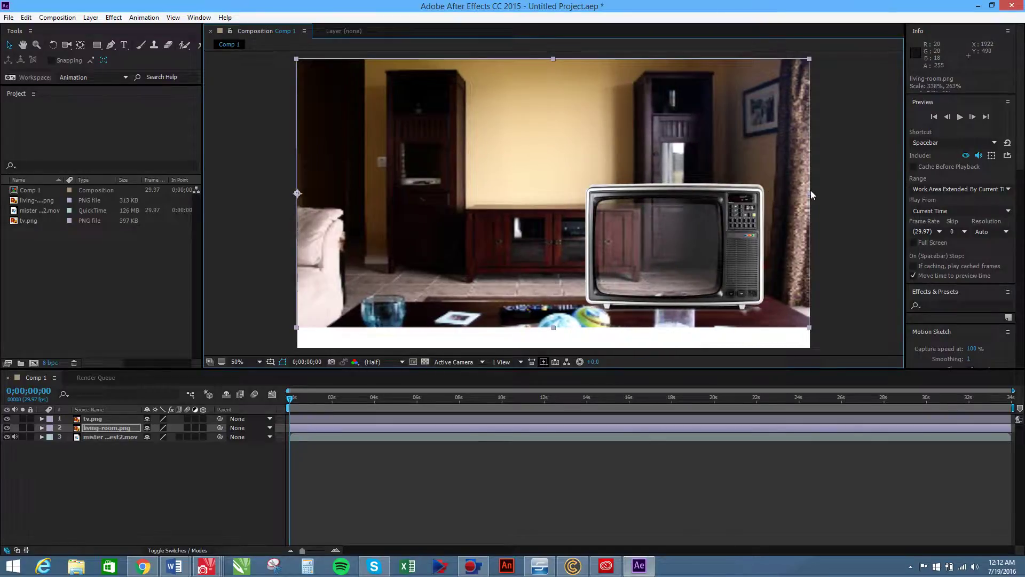
left_click(80, 45)
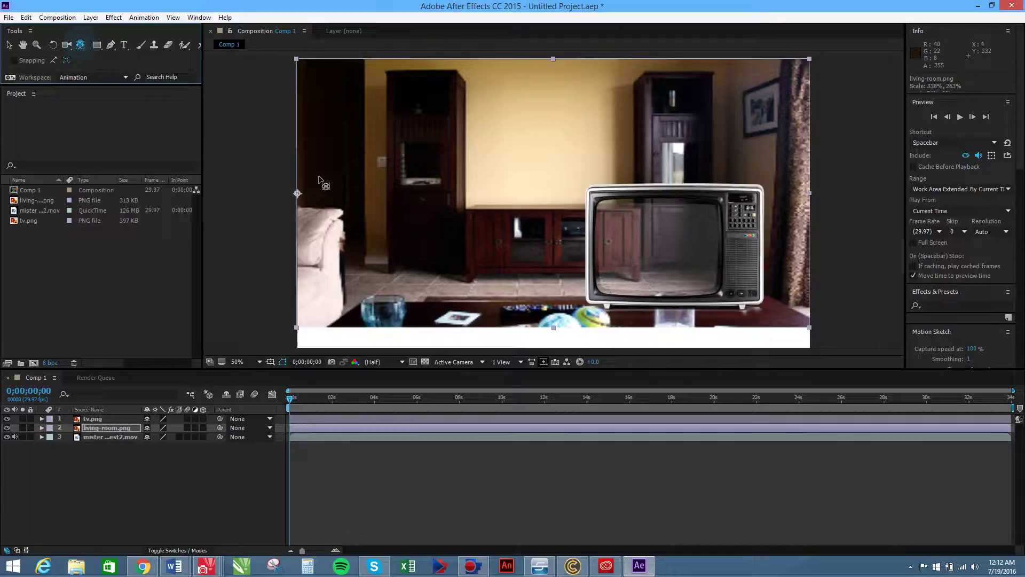
left_click_drag(297, 193, 553, 60)
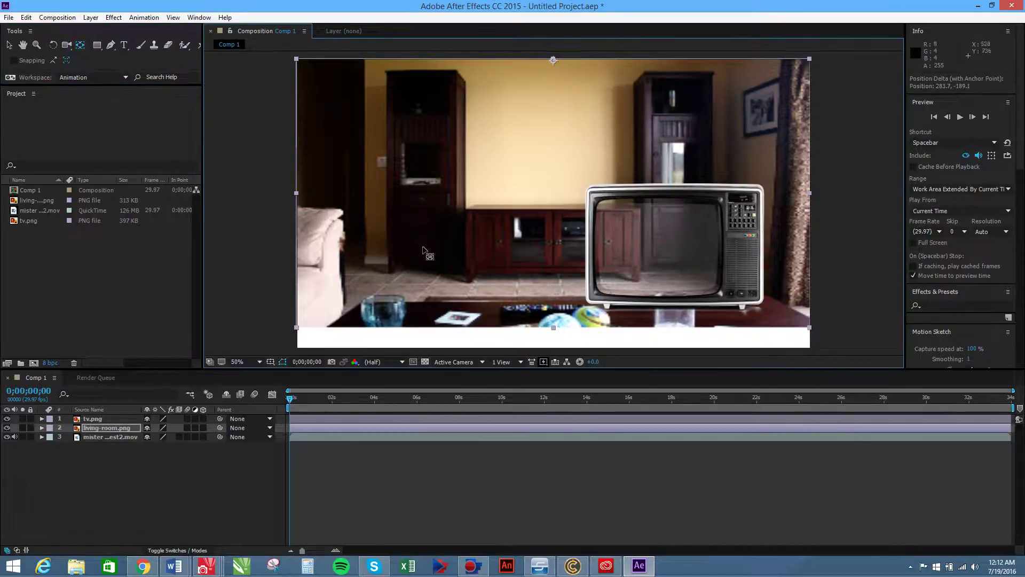
left_click(10, 44)
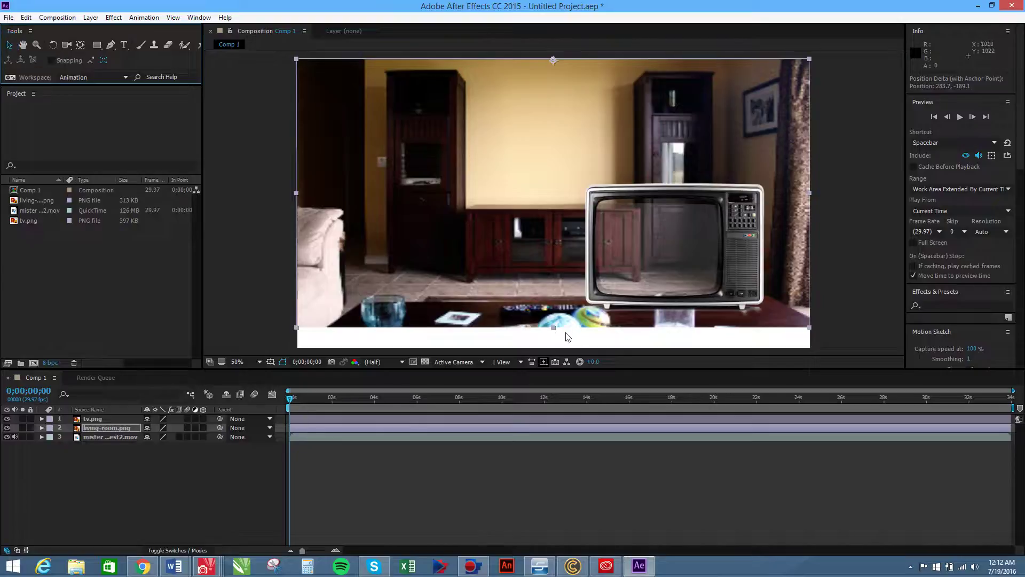
left_click_drag(553, 328, 558, 348)
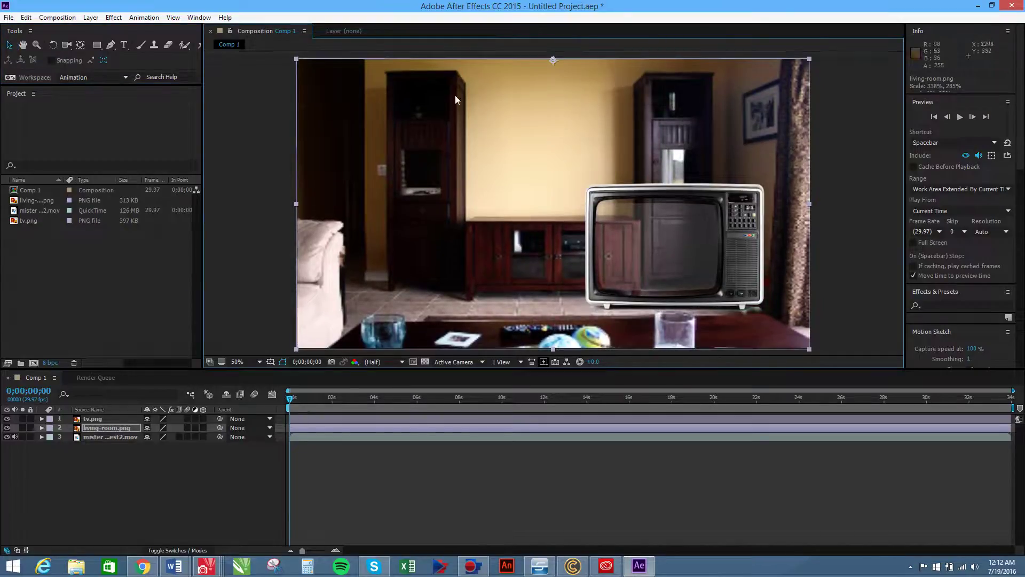
Place the TV on the living-room cabinet and scale it uniformly to about 98%.
left_click(248, 161)
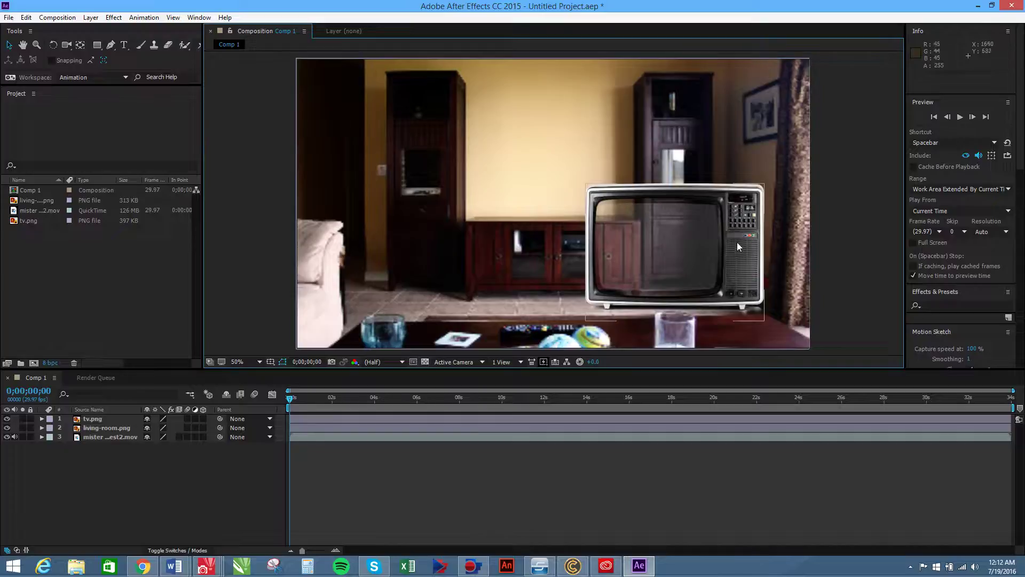
left_click_drag(737, 242, 614, 151)
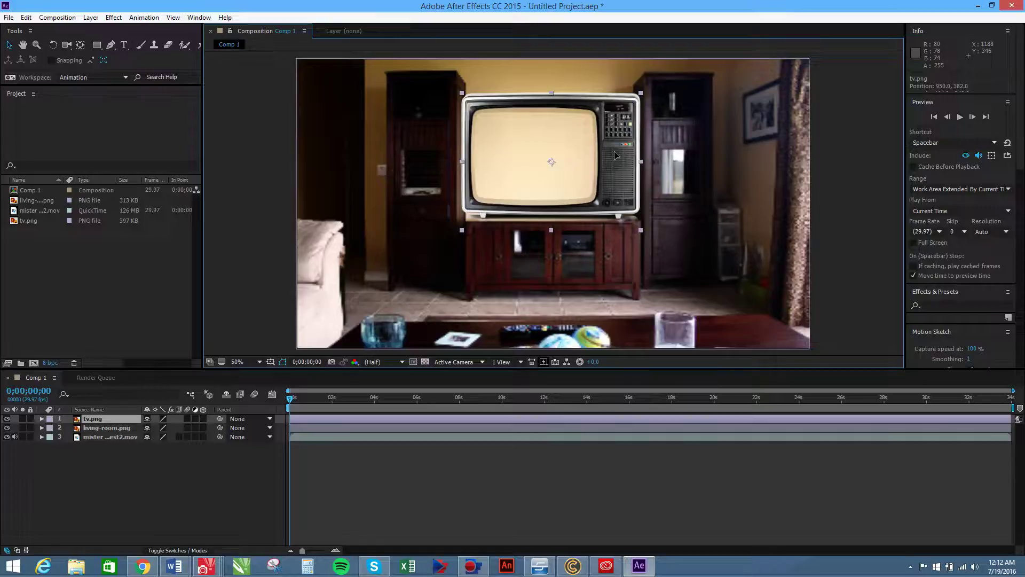
key("Return")
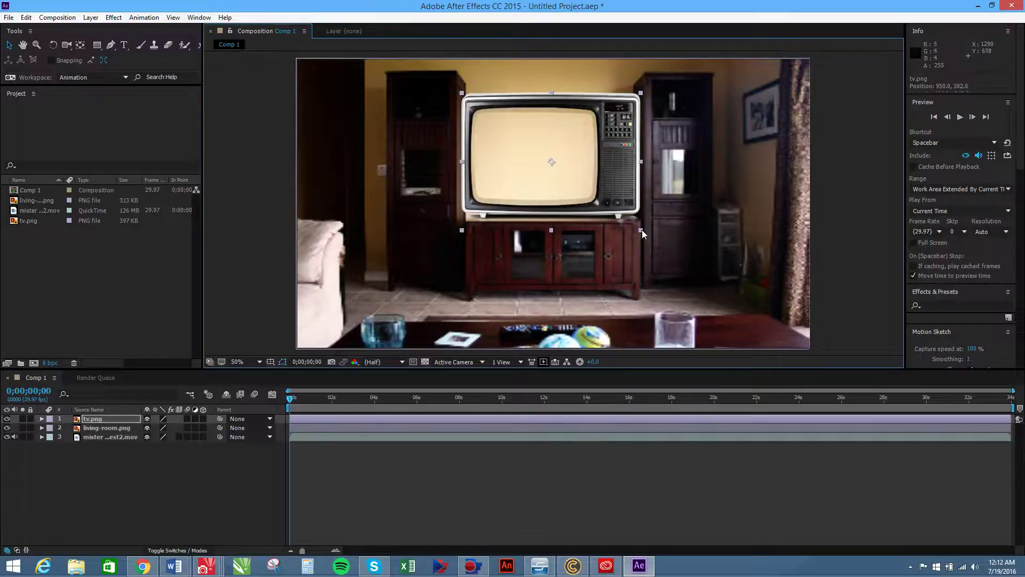
mouse_move(642, 229)
left_mouse_down()
mouse_move(613, 222)
mouse_move(641, 238)
left_mouse_up()
key("shift")
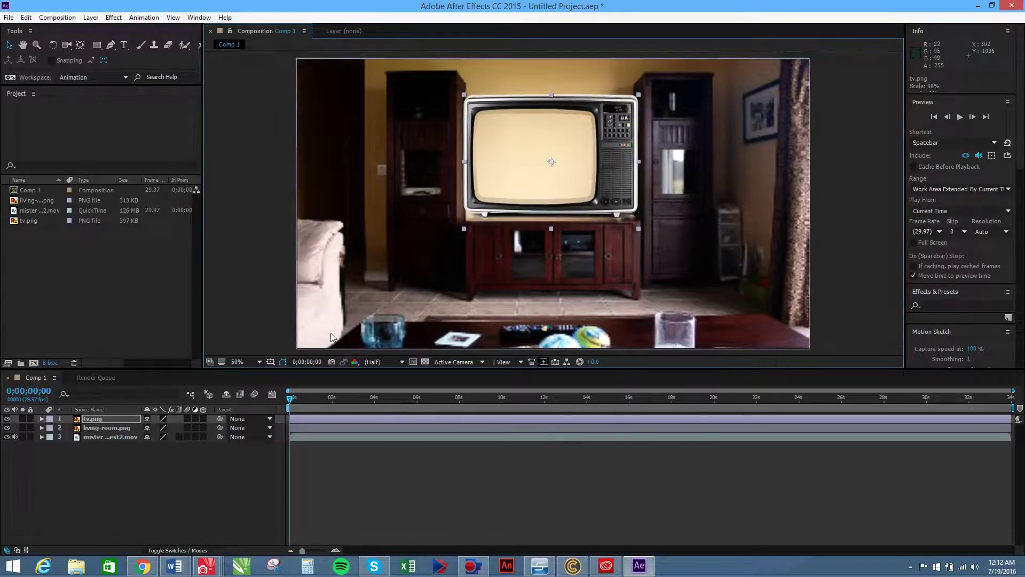
Move the living-room layer below the Mister Purple video in the timeline.
left_click(126, 429)
left_click_drag(120, 427, 130, 443)
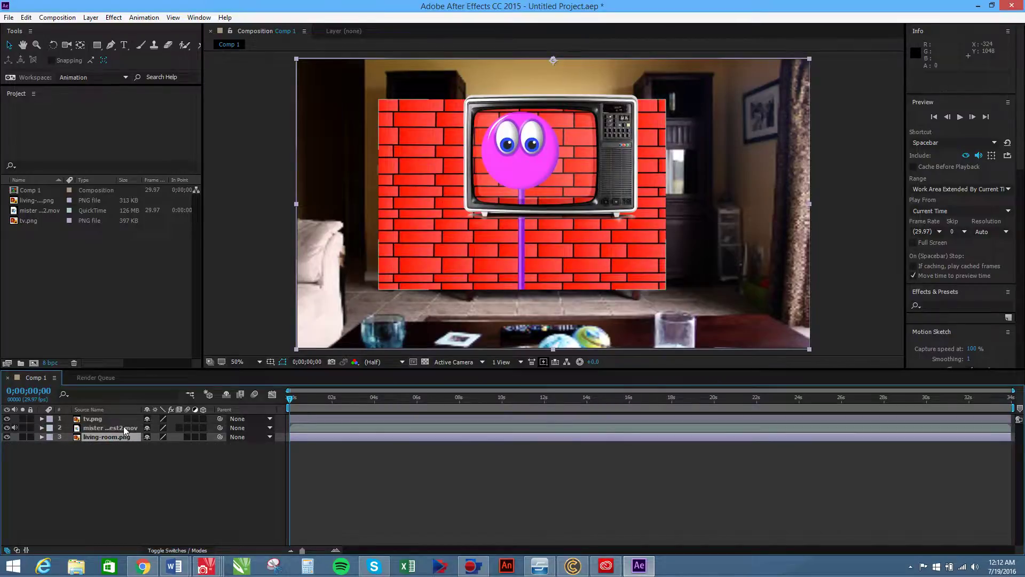
left_click(123, 426)
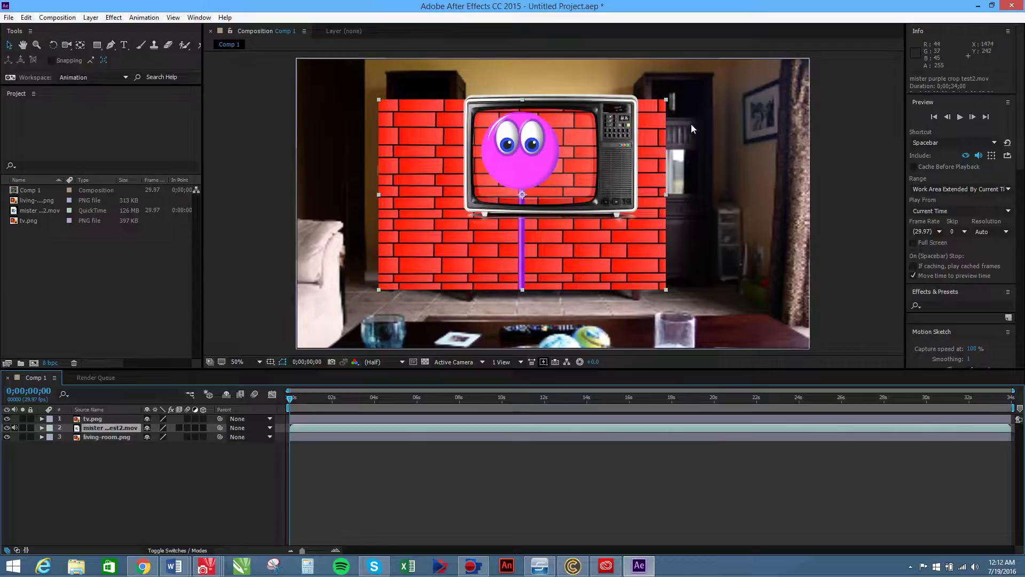
Scale the Mister Purple video to about 56% and position it inside the TV screen.
left_click(665, 100)
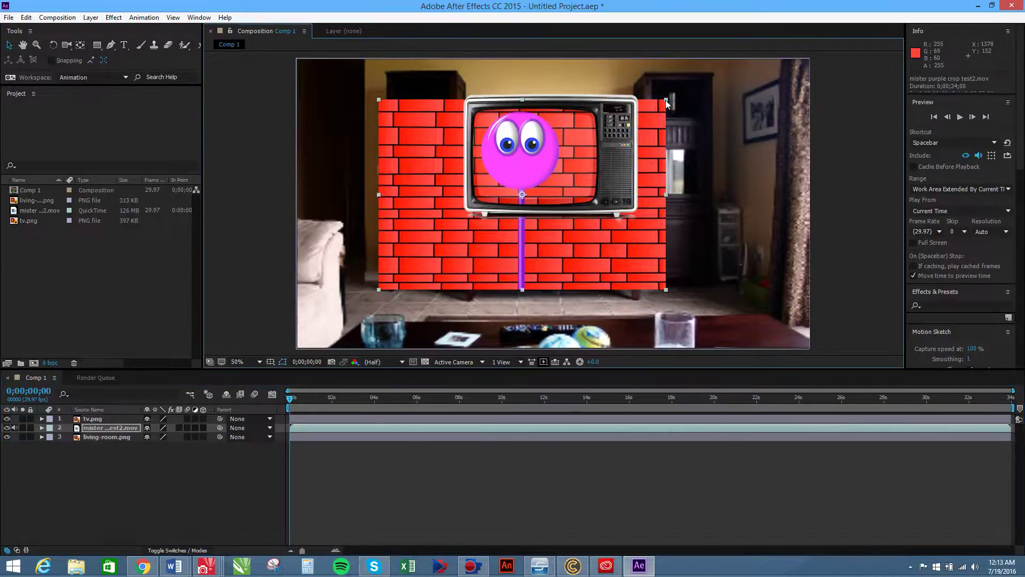
left_click_drag(665, 101, 611, 168)
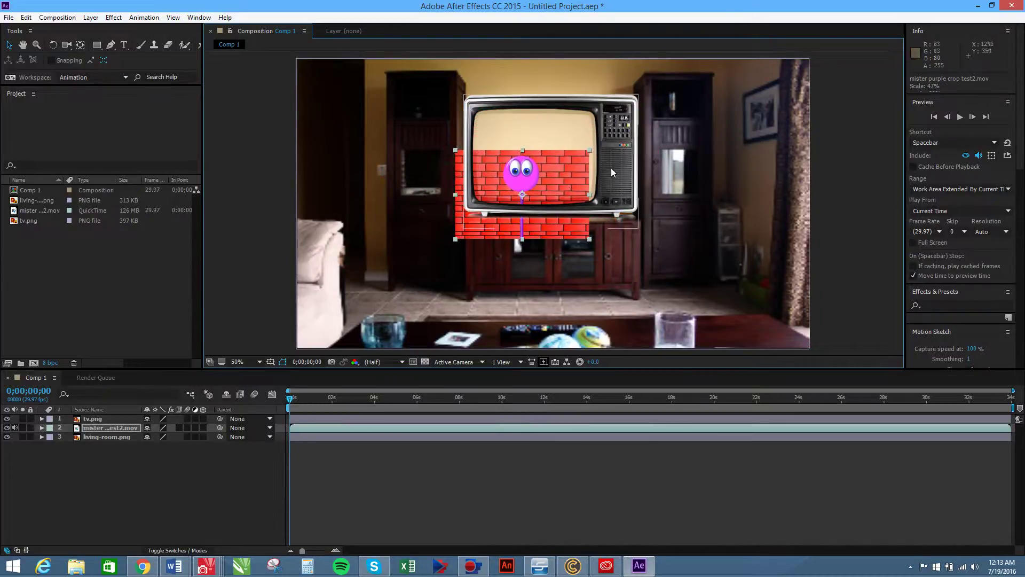
left_click_drag(553, 181, 567, 140)
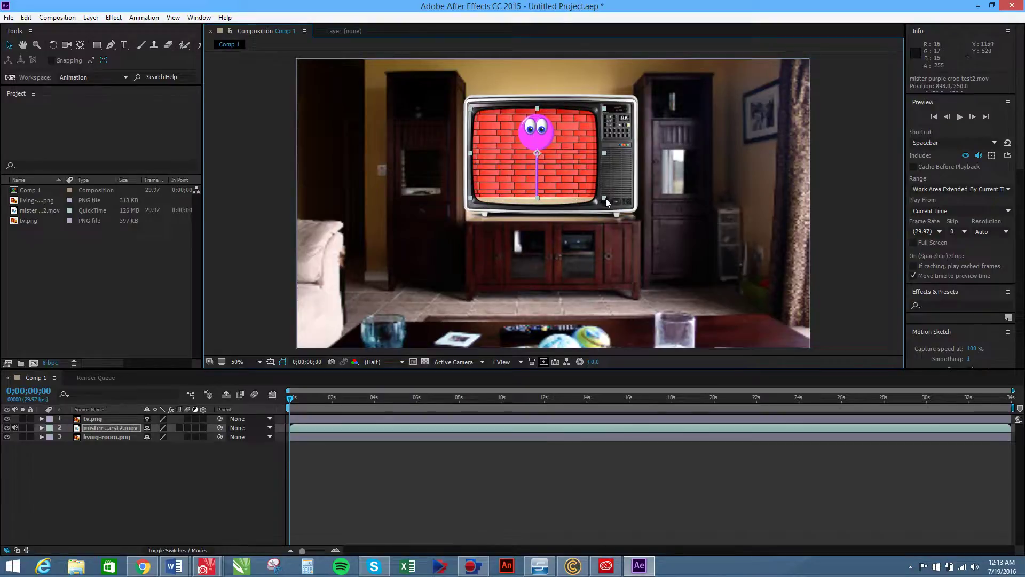
left_click_drag(607, 200, 613, 210)
left_click_drag(566, 168, 567, 172)
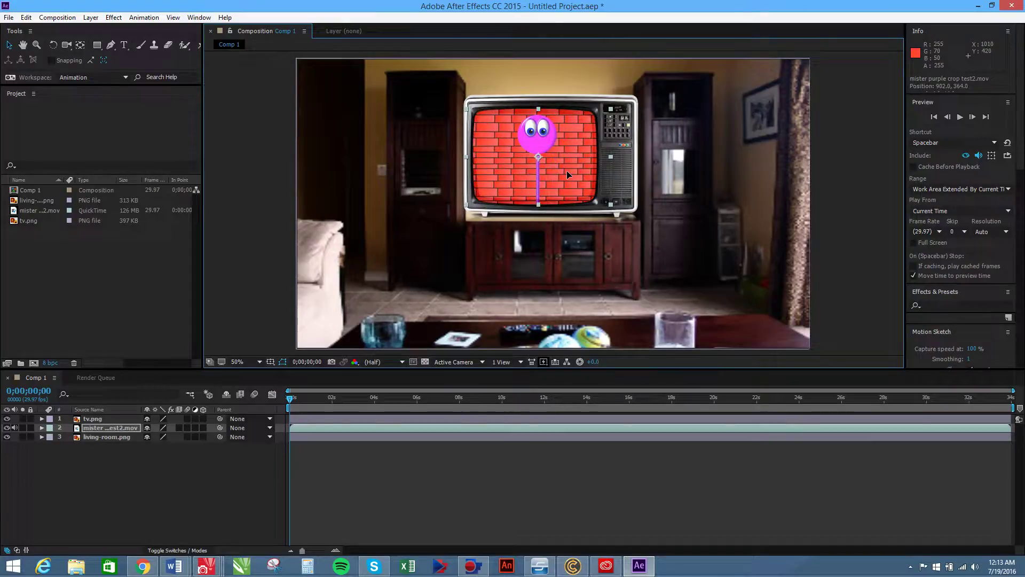
key("Right")
key("Right")
left_click(848, 226)
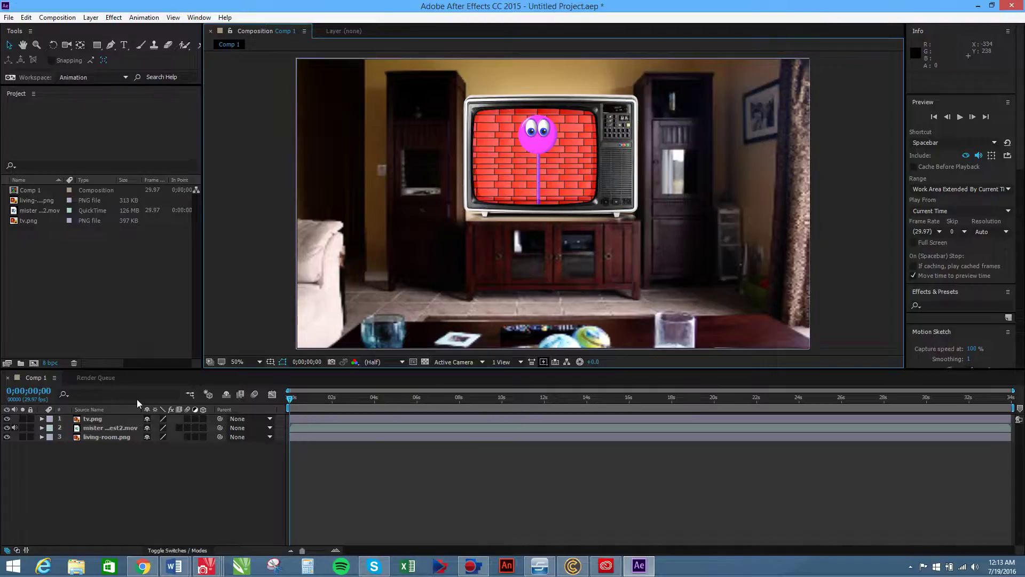
Parent the Mister Purple video and living-room layers to tv.png.
left_click(179, 430)
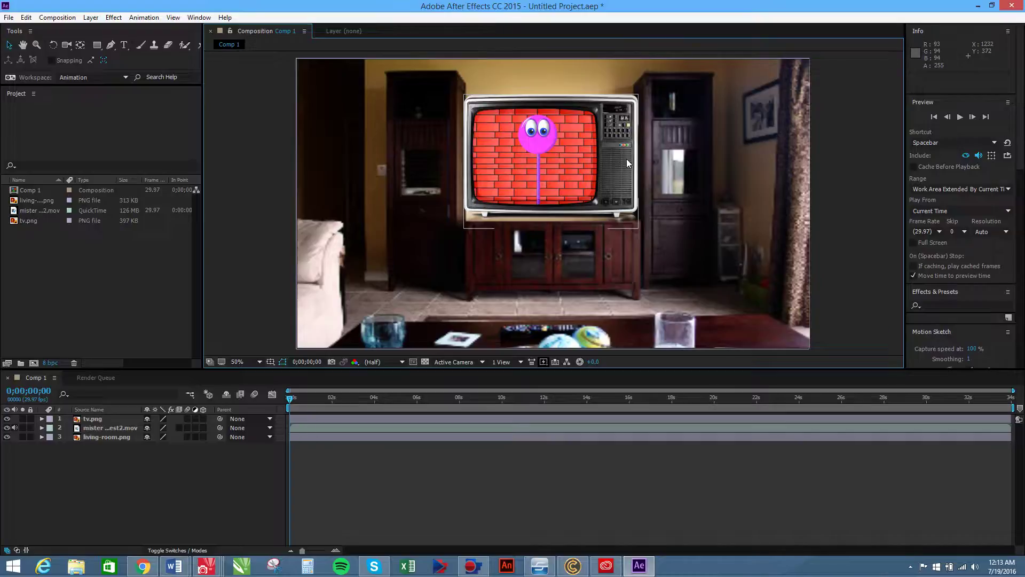
left_click(575, 77)
left_click(99, 420)
left_click(105, 428)
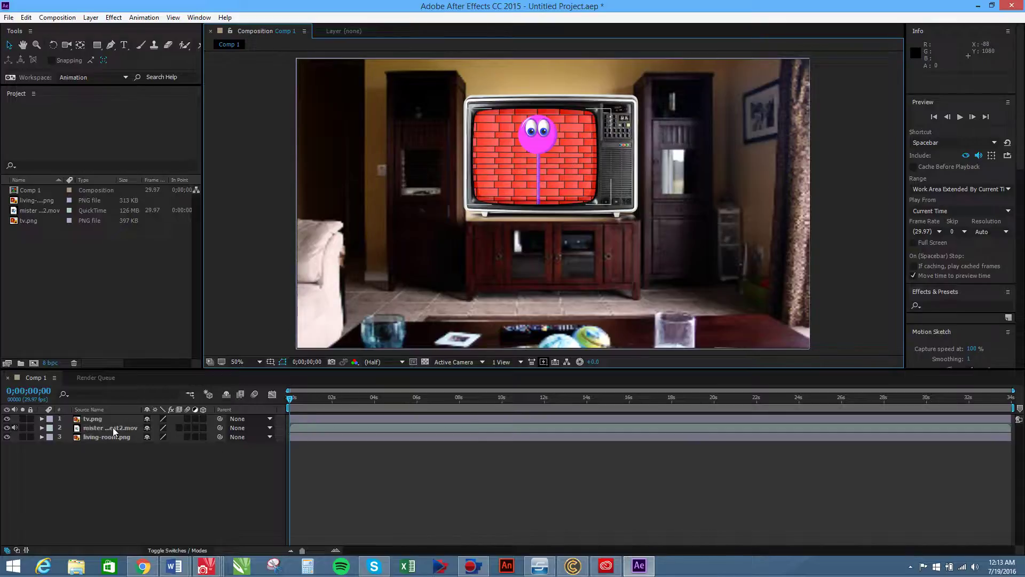
left_click(254, 428)
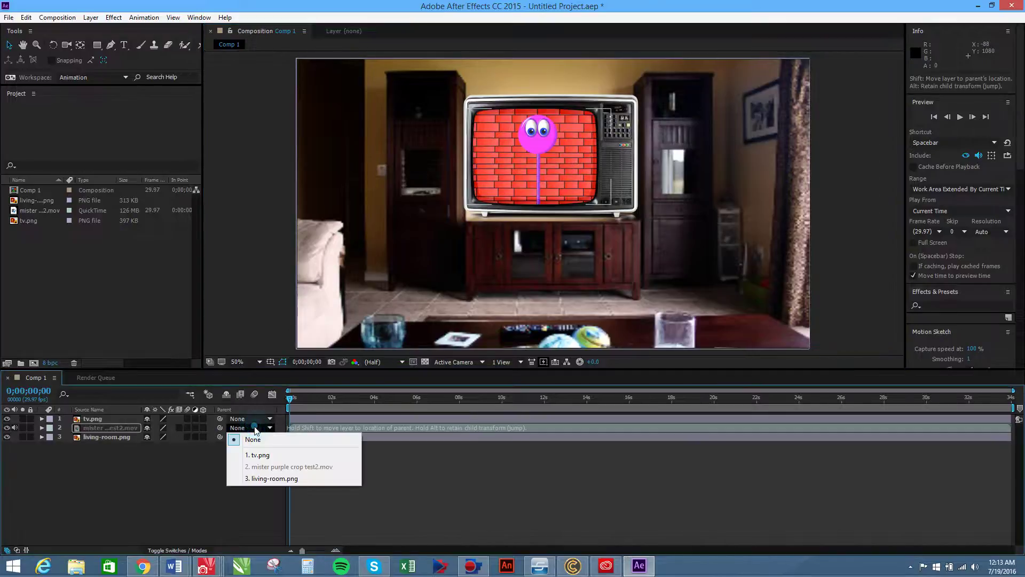
left_click(260, 455)
left_click(101, 438)
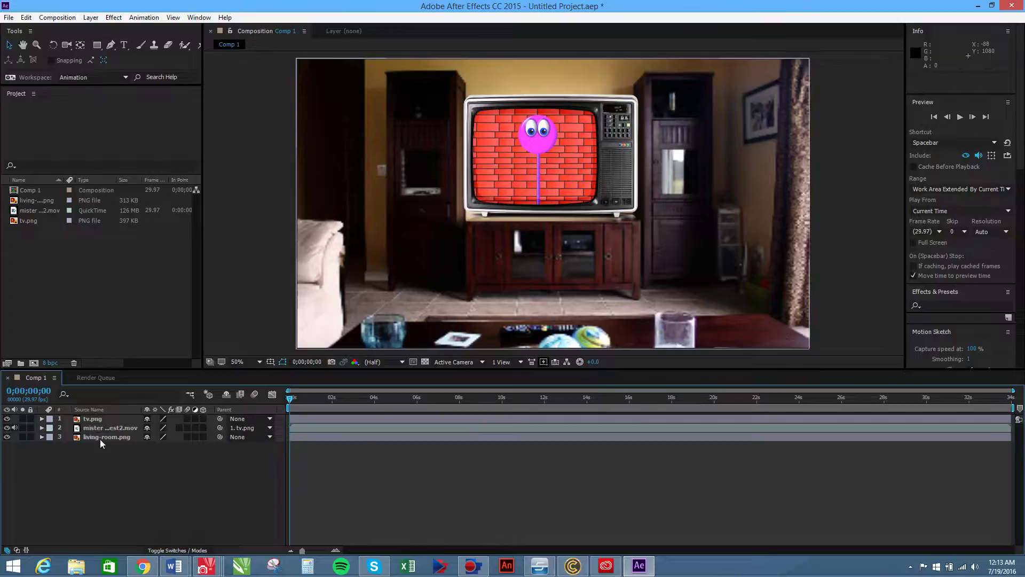
left_click(255, 435)
left_click(264, 463)
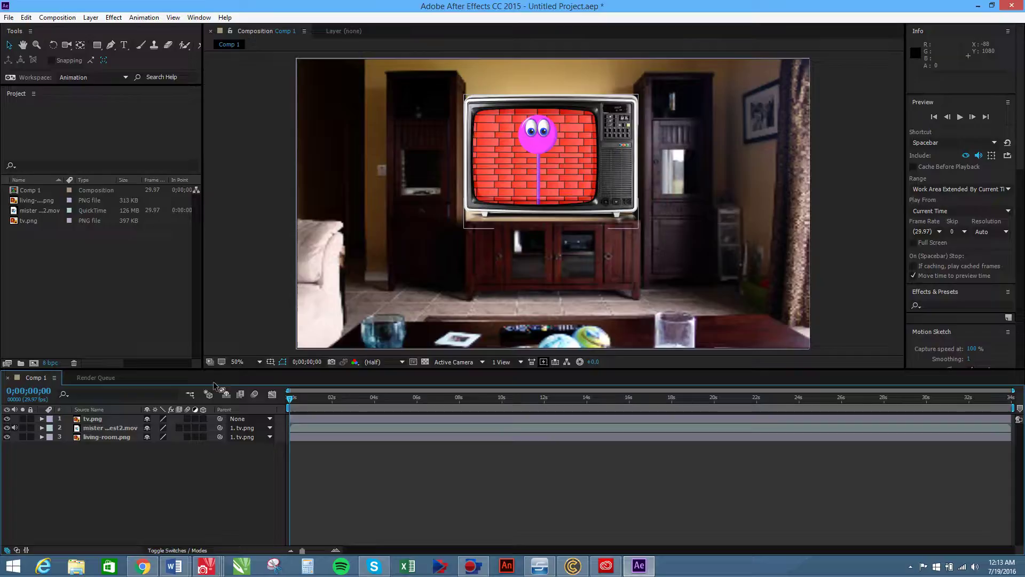
Reveal Scale and Position on tv.png, the character video and the living-room layers.
left_click(95, 419)
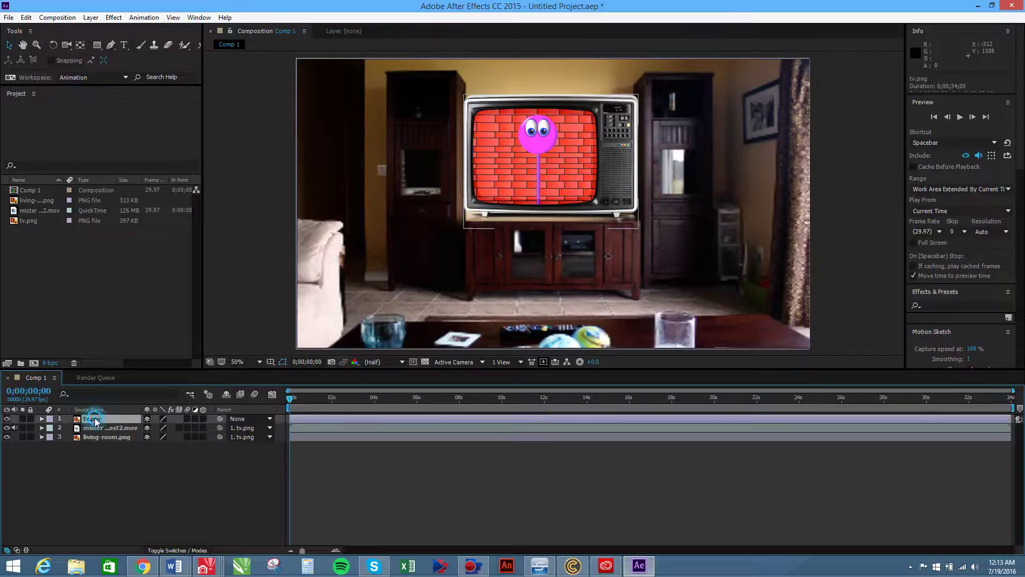
key("s")
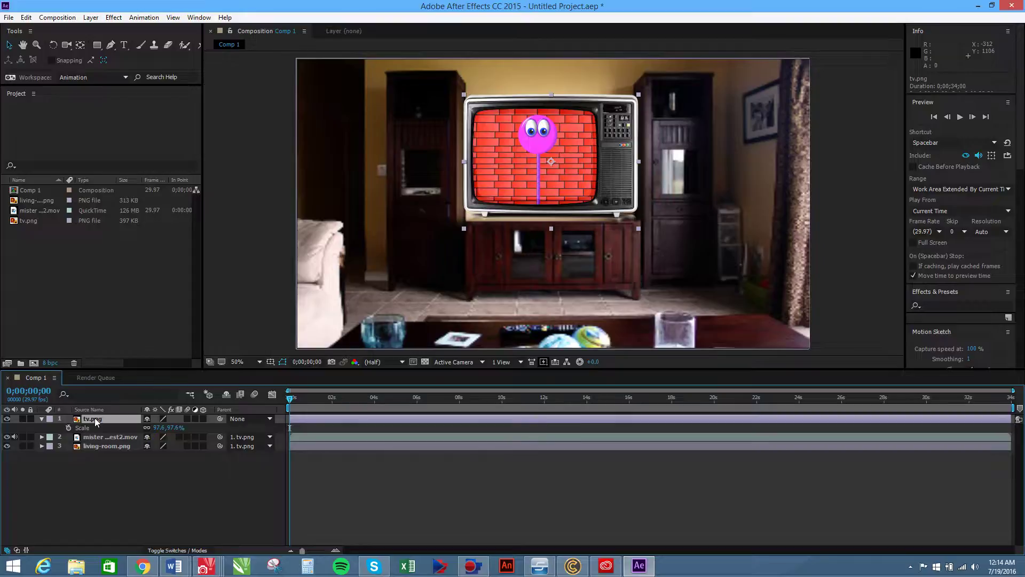
key("shift+p")
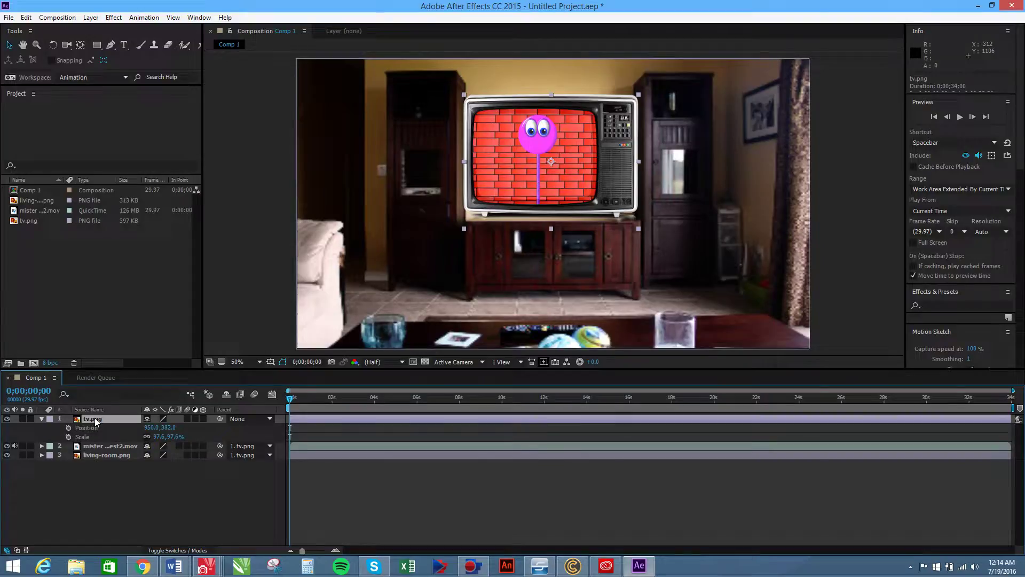
left_click(98, 449)
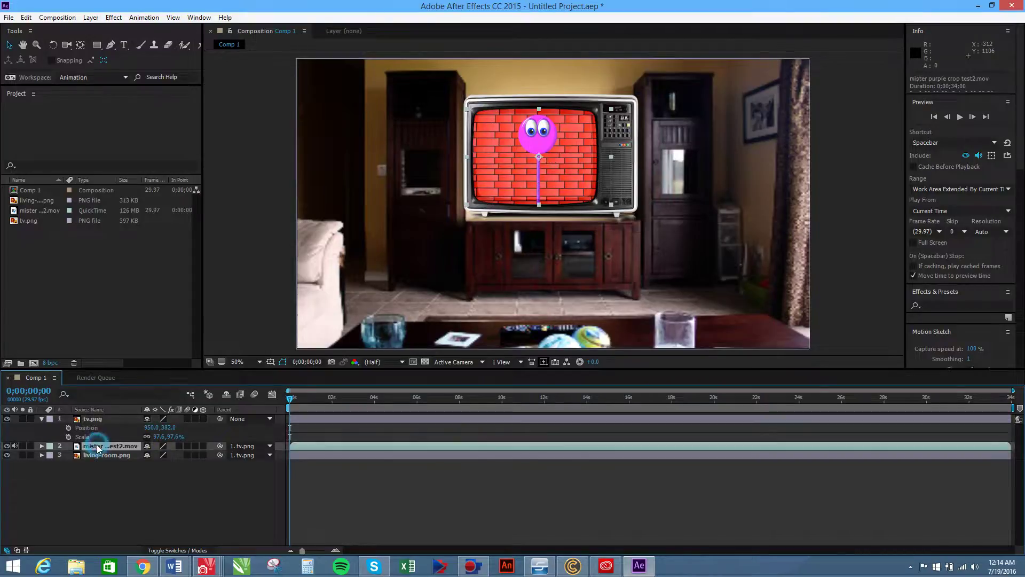
key("s")
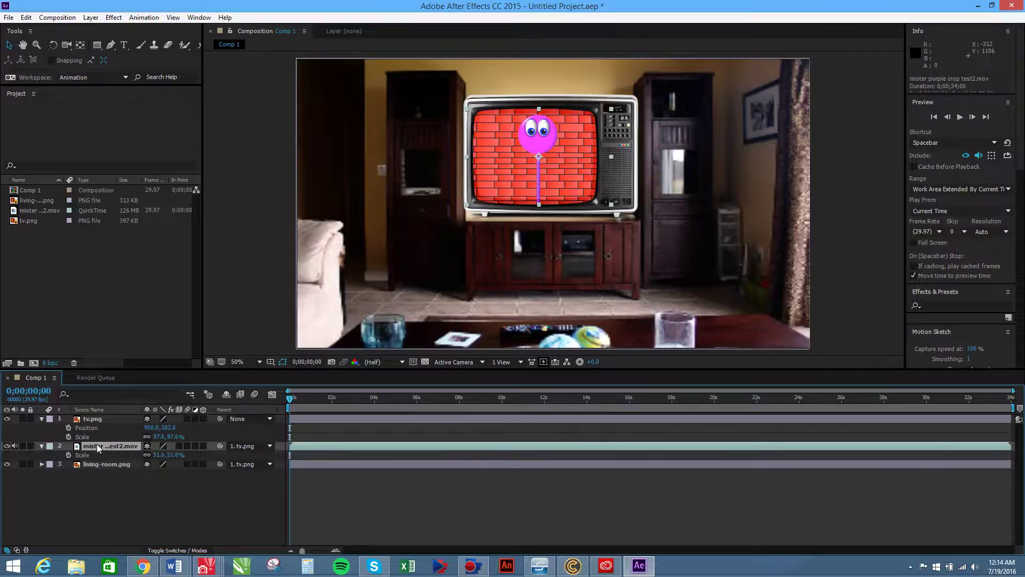
key("shift+p")
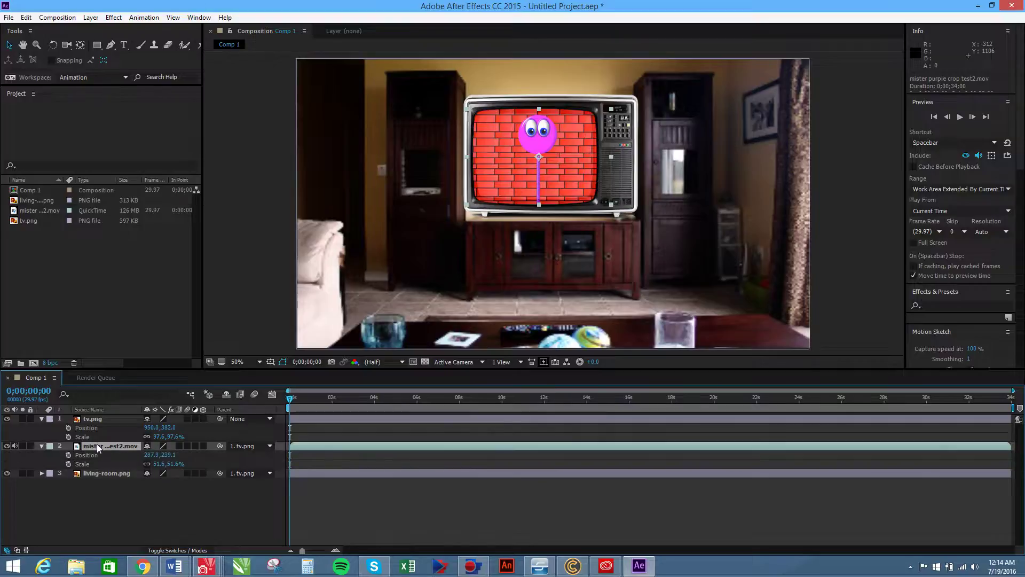
left_click(94, 473)
key("s")
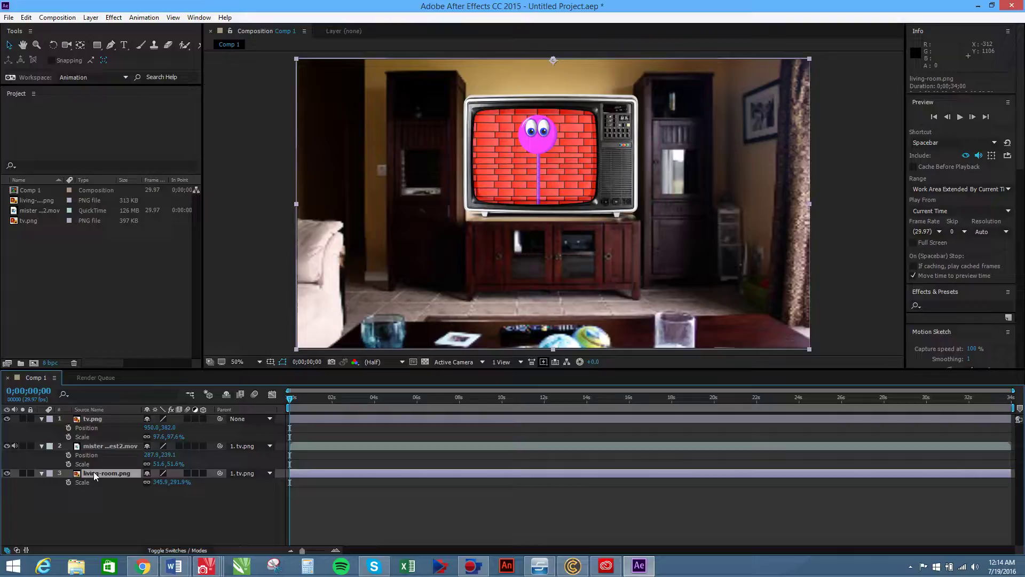
key("shift+p")
Set starting Position and Scale keyframes at 0s on all three layers.
left_click(68, 428)
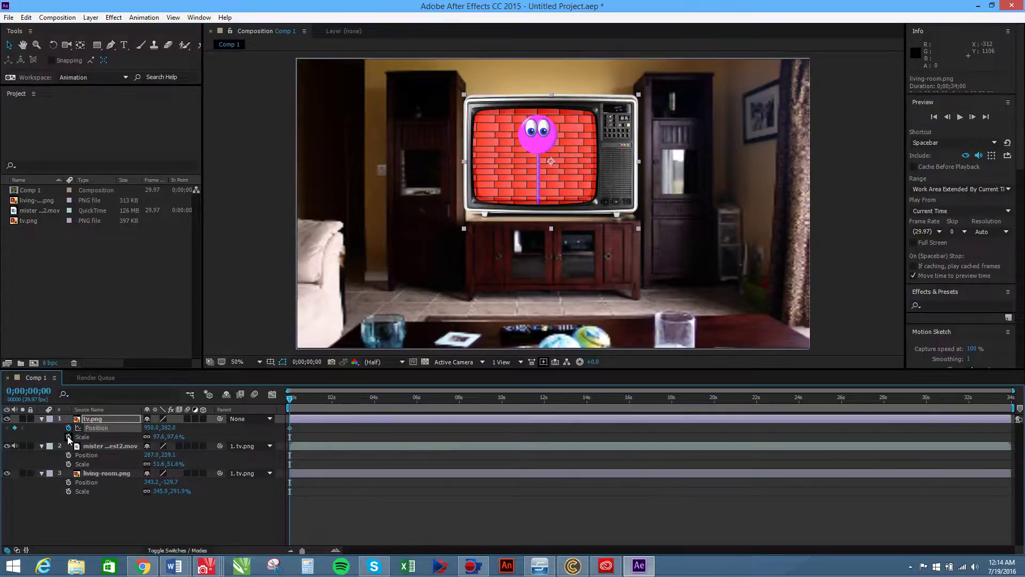
left_click(68, 437)
left_click(68, 455)
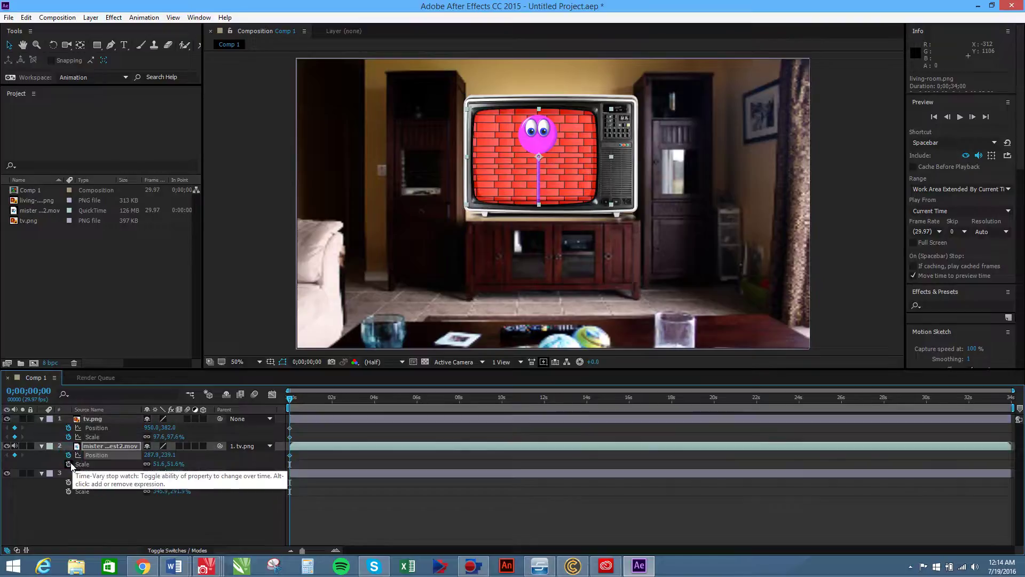
left_click(68, 465)
left_click(69, 482)
left_click(68, 492)
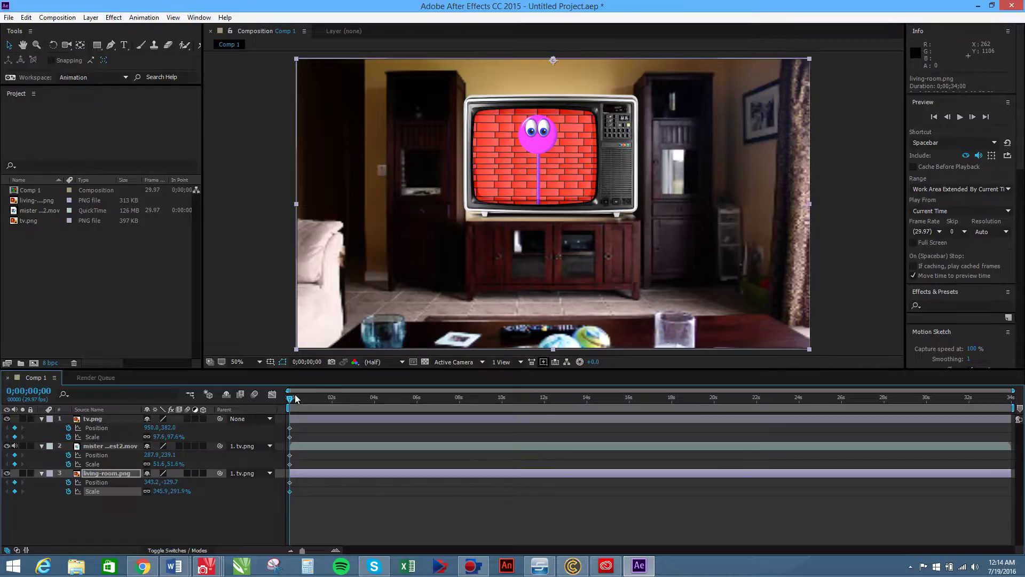
At 0;00;33;29, enlarge and lower tv.png to Position 964, 592 and Scale 255.2%.
left_click_drag(293, 398, 1011, 398)
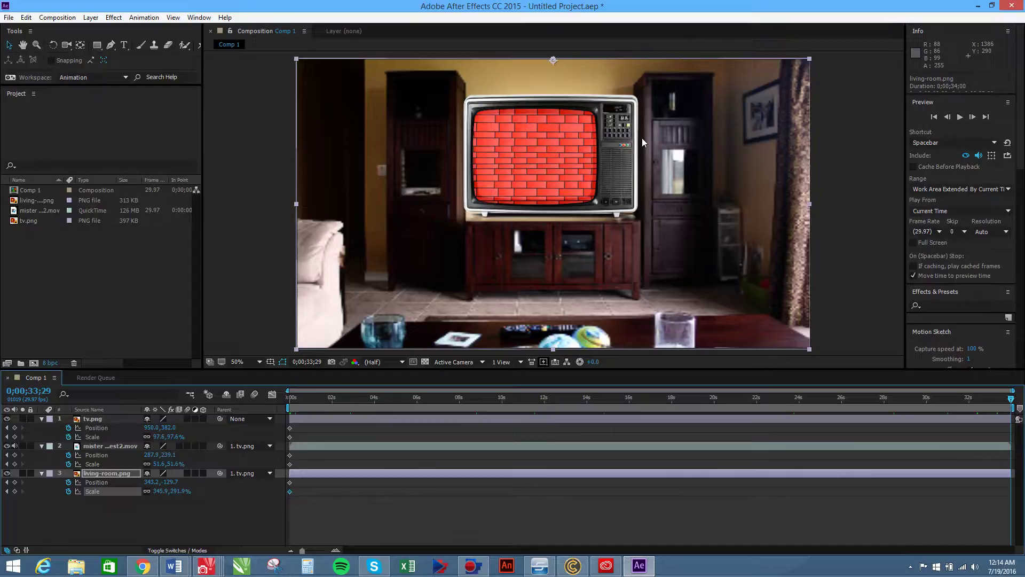
left_click(105, 421)
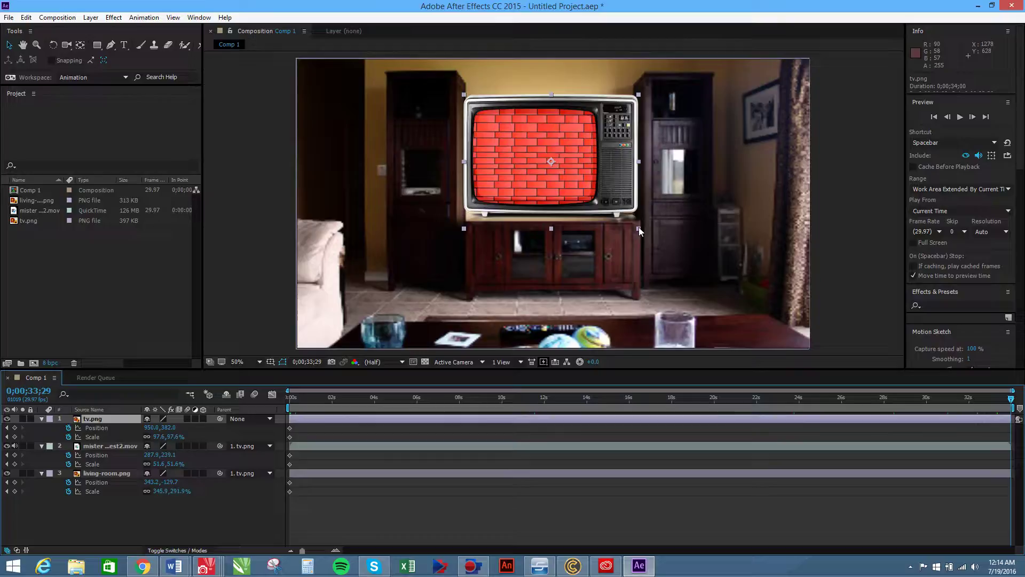
left_click_drag(641, 231, 780, 344)
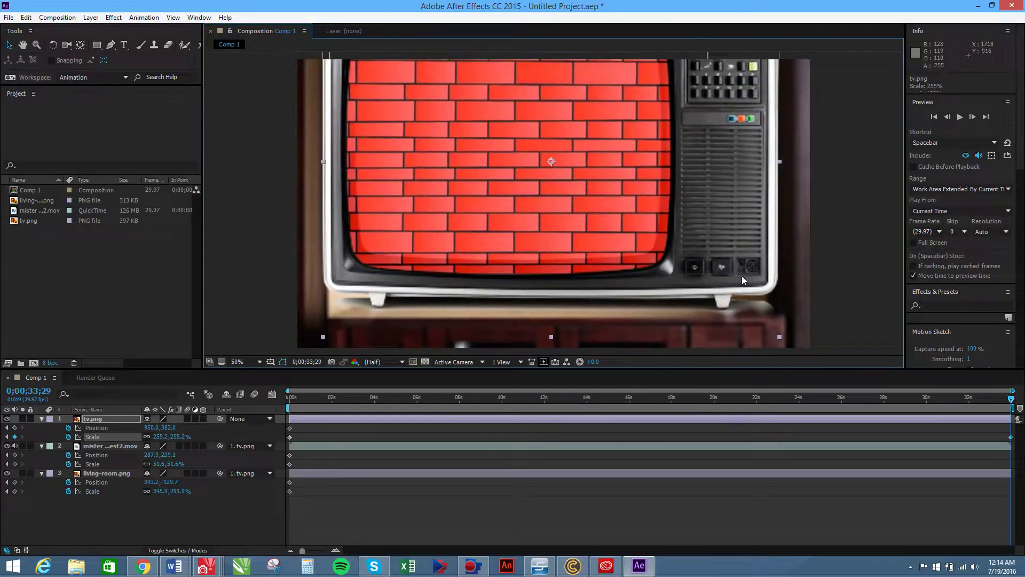
left_click_drag(719, 193, 722, 241)
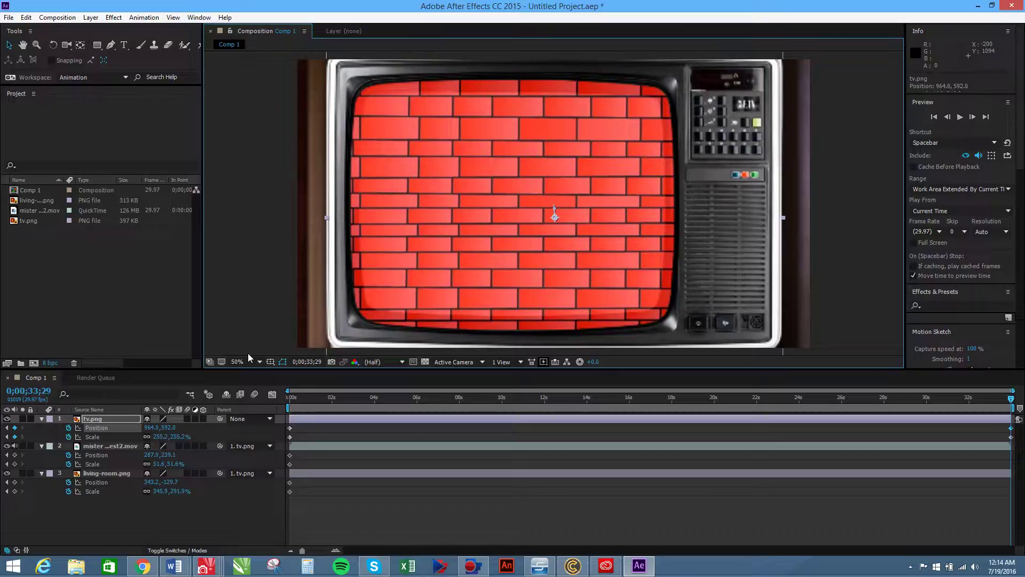
left_click(118, 306)
left_click(230, 319)
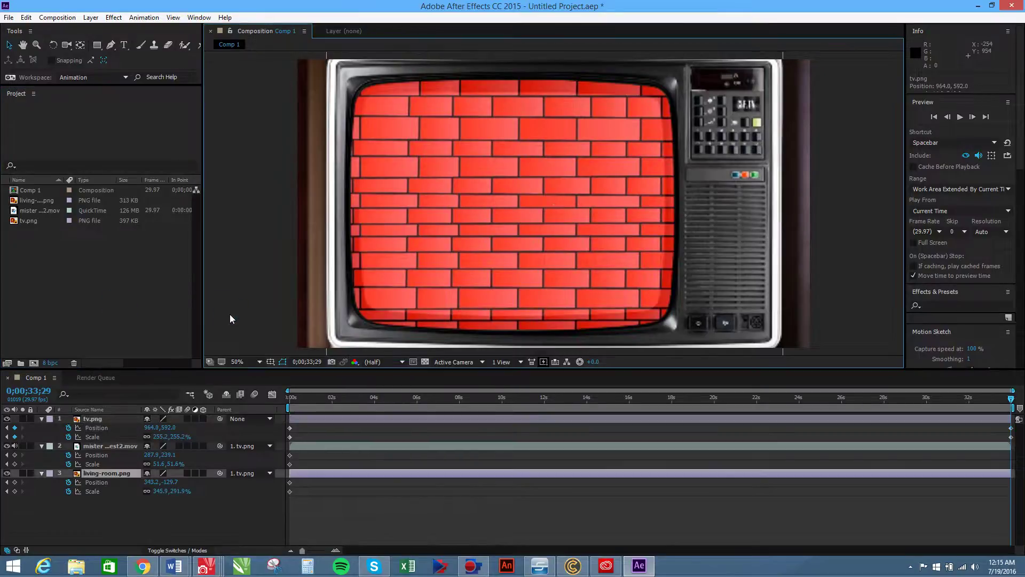
Return to frame 0 and add Comp 1 to the Render Queue.
left_click(935, 117)
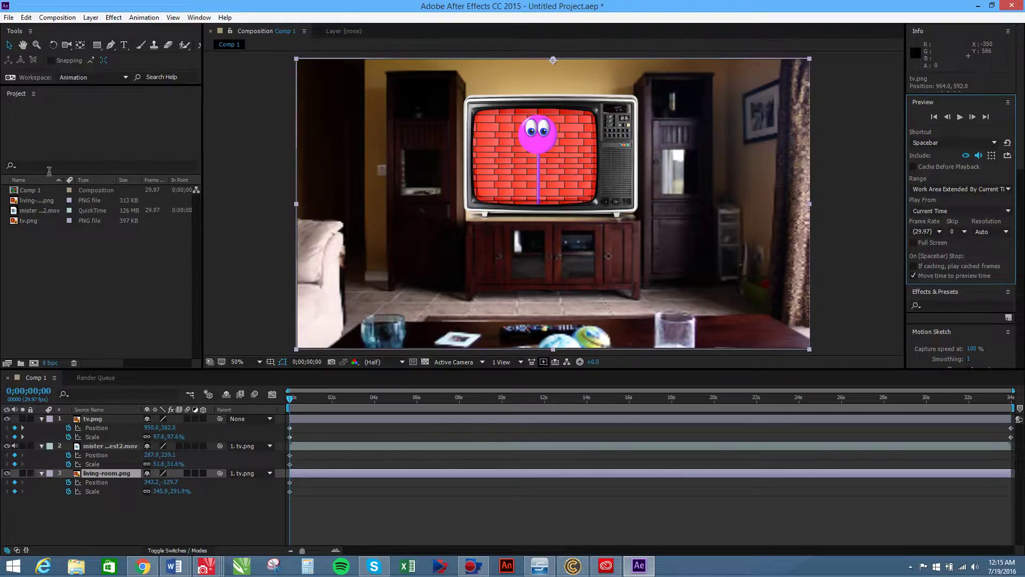
left_click(60, 18)
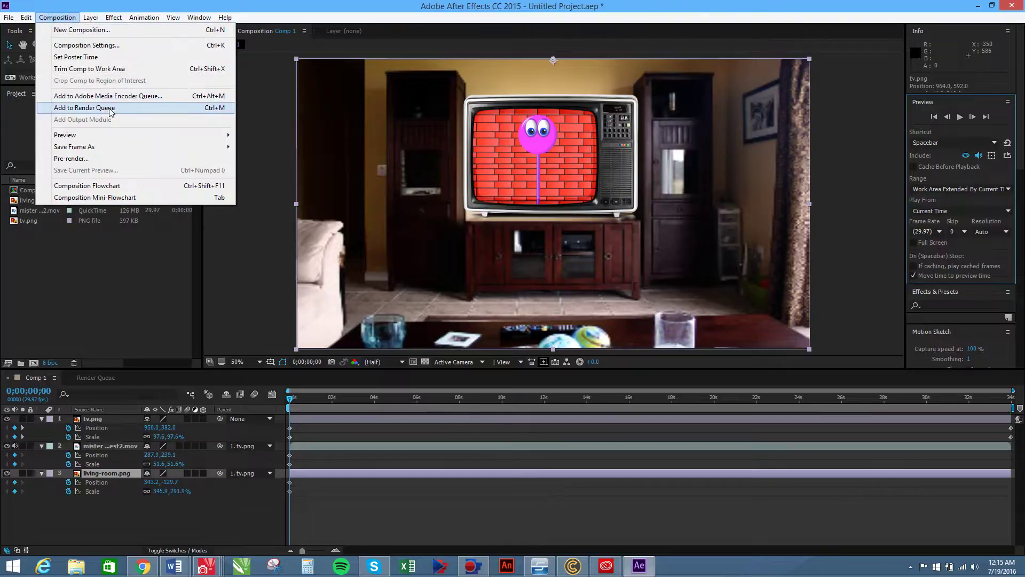
left_click(110, 108)
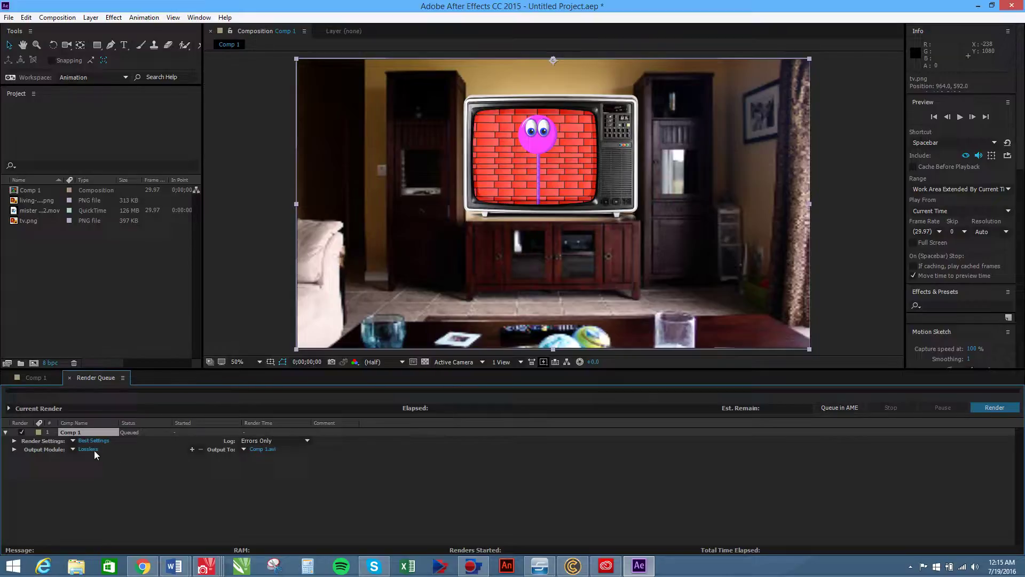
Name the render output 'mister purple TV ZOOM Final' on the Desktop, keeping AVI as the type.
left_click(263, 450)
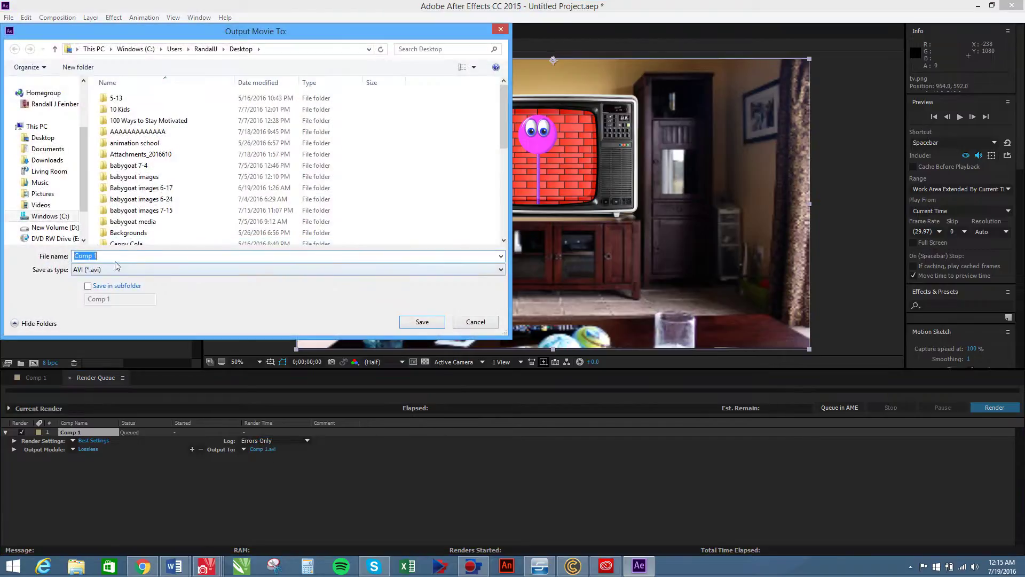
type("m")
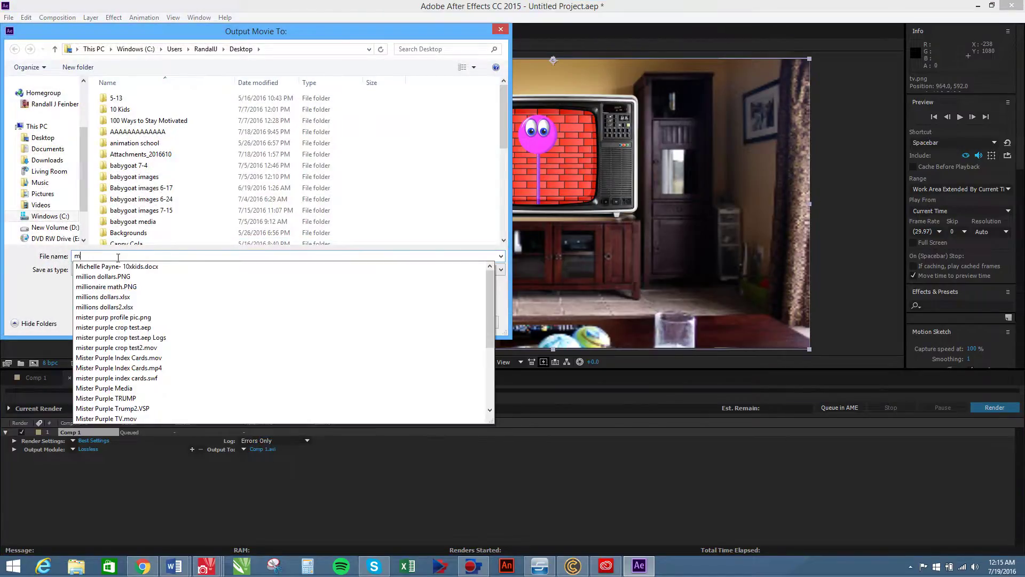
type("ister purp")
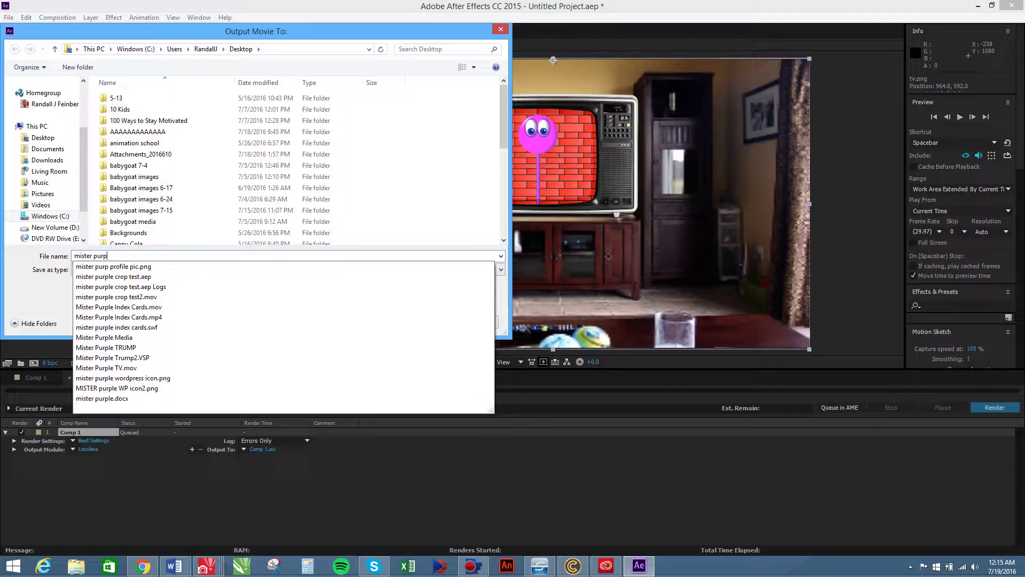
type("le")
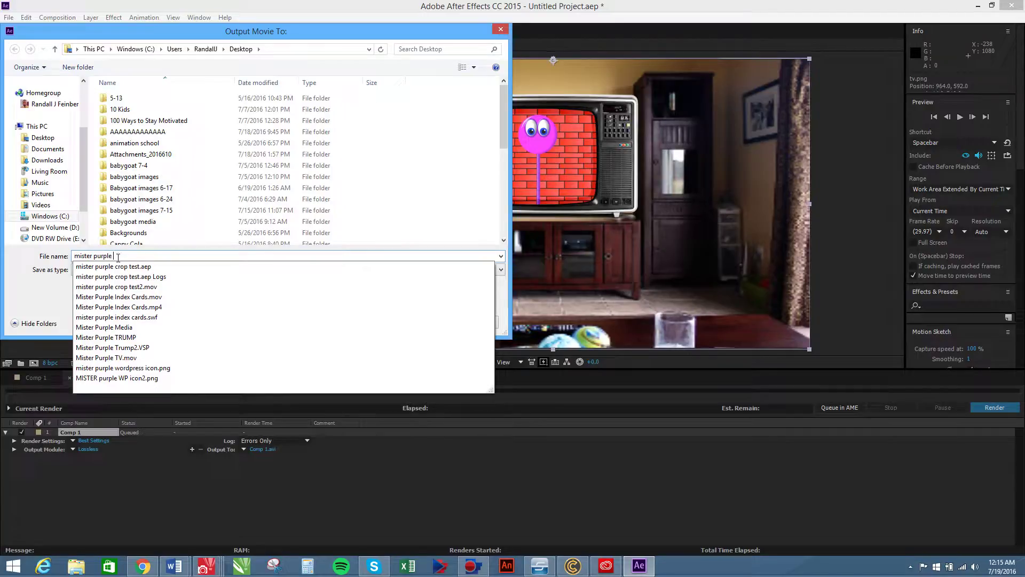
type(" TV ZOOM Fi")
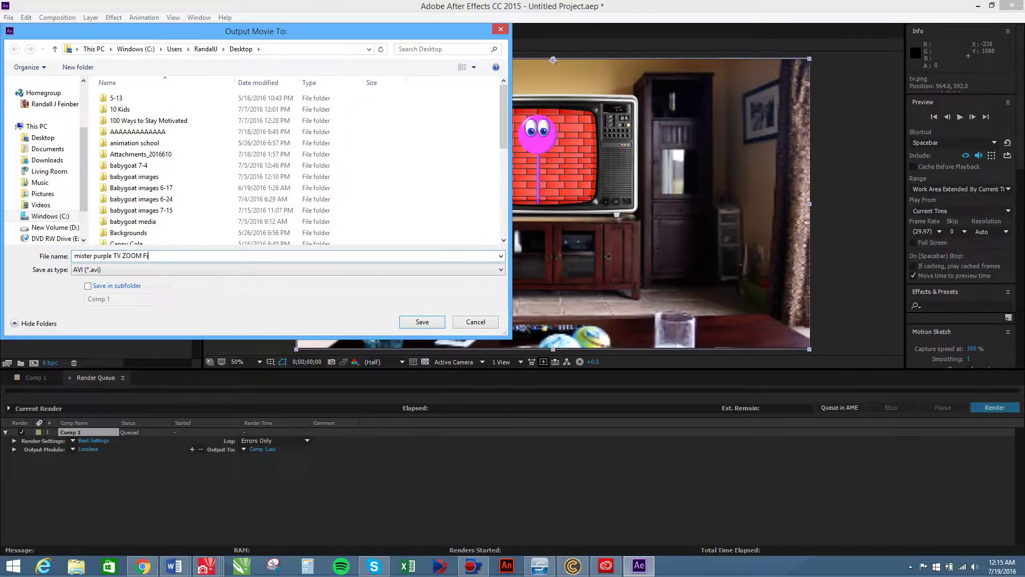
type("nal")
left_click(107, 269)
left_click(107, 279)
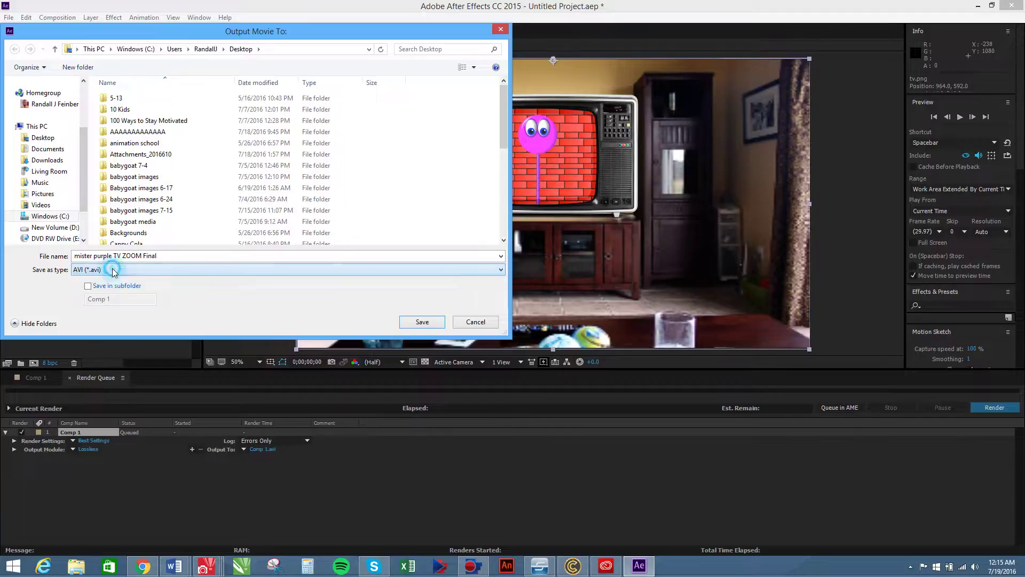
left_click(197, 256)
left_click(197, 256)
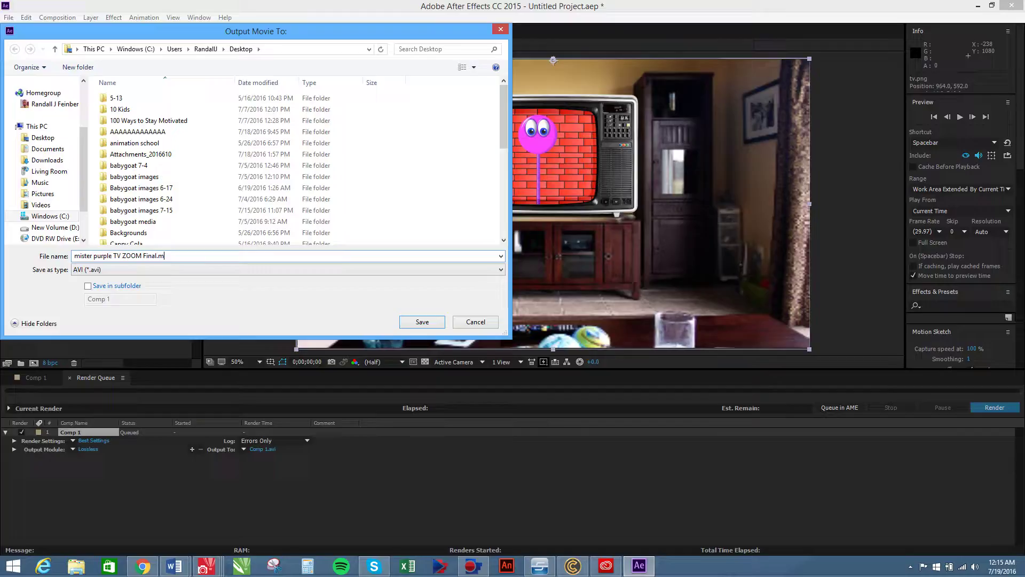
type(".mp4")
left_click(423, 322)
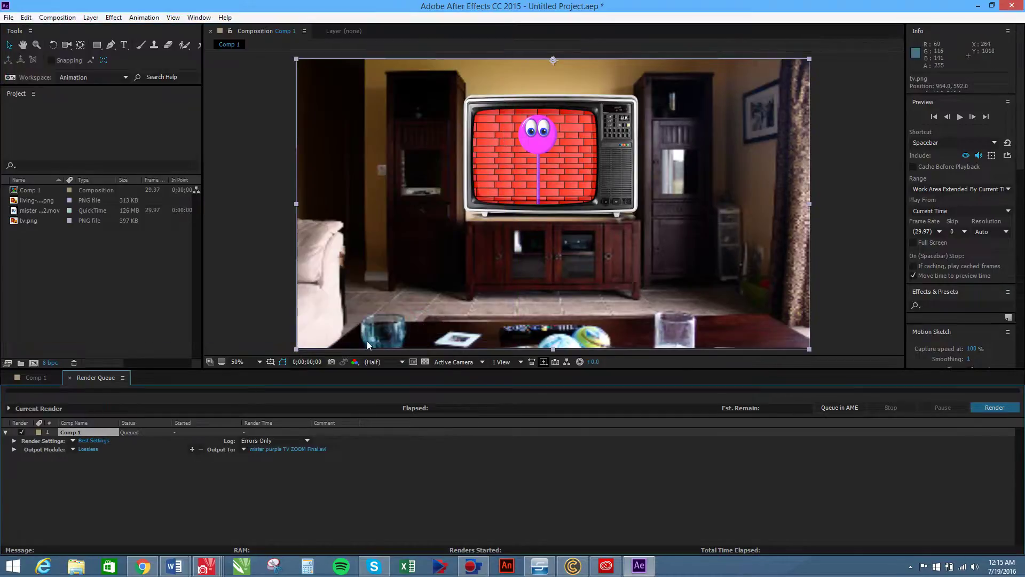
left_click(297, 451)
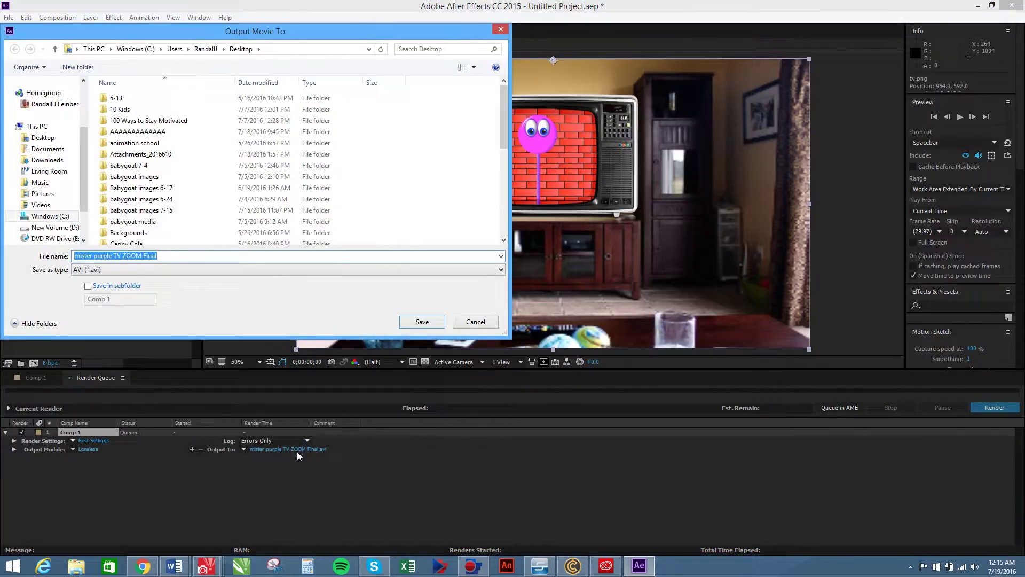
Change the output module to QuickTime using the MPEG-4 Video codec at quality 100.
left_click(476, 322)
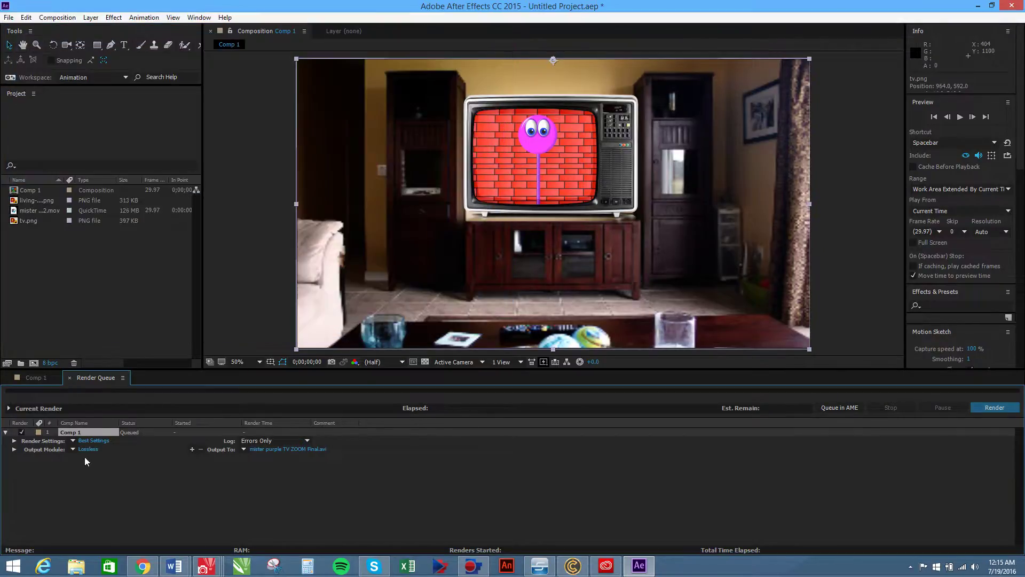
left_click(88, 449)
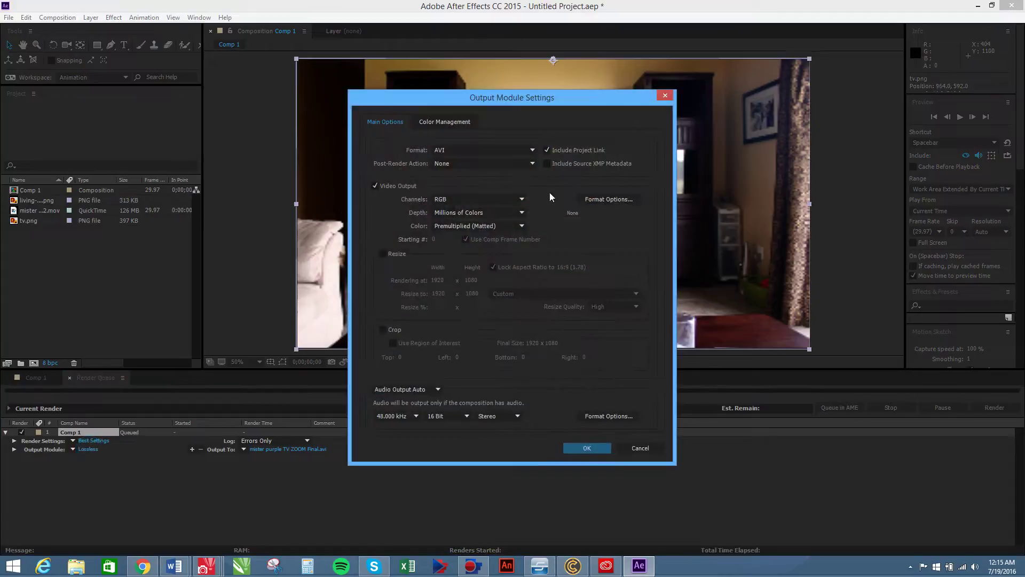
left_click(502, 150)
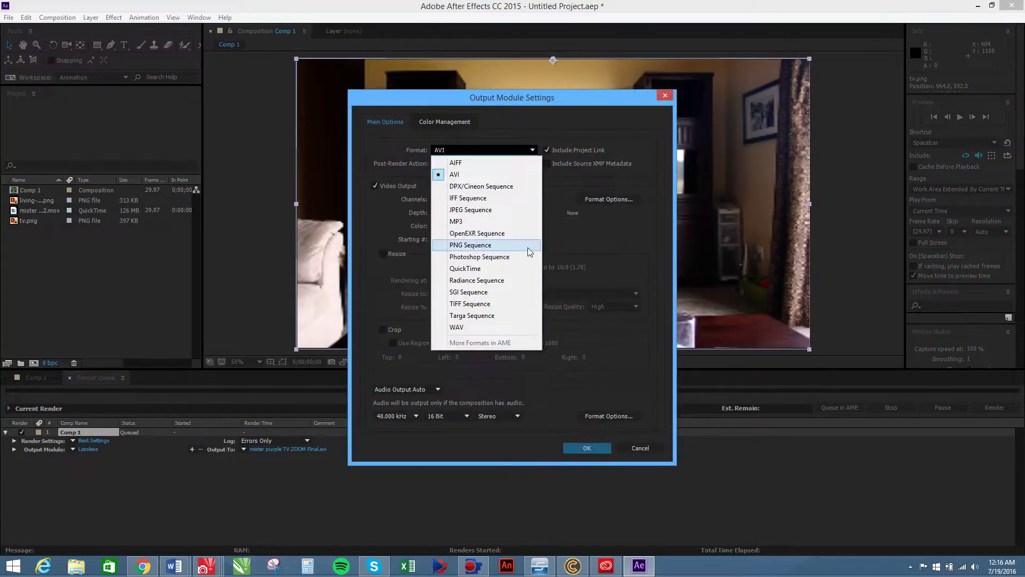
left_click(505, 268)
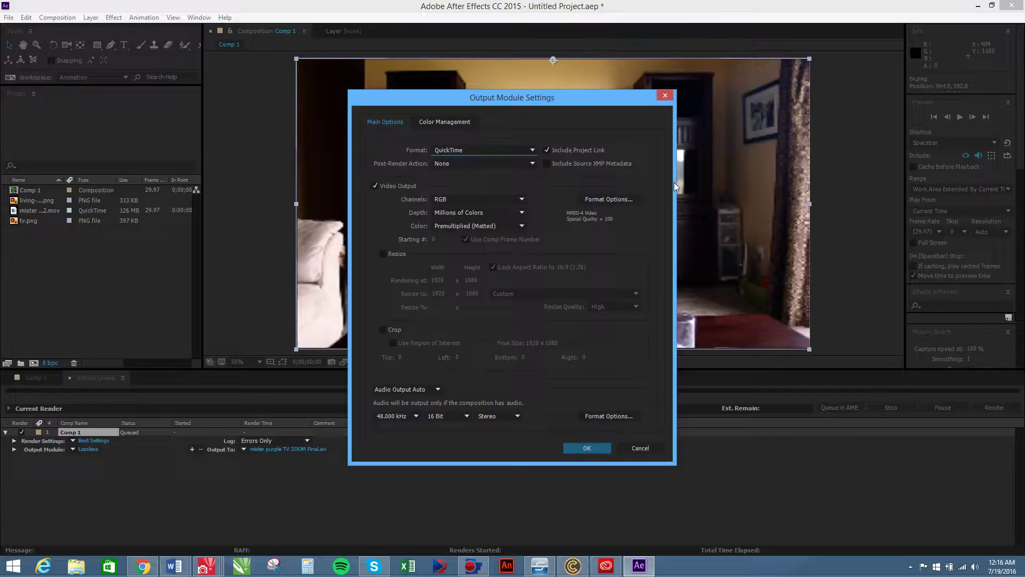
left_click(631, 199)
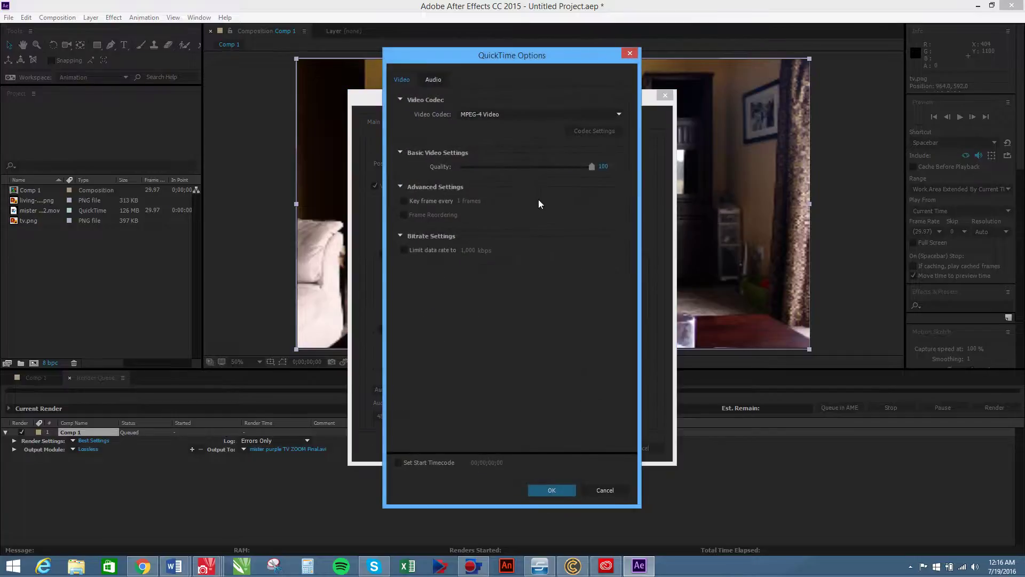
left_click(504, 114)
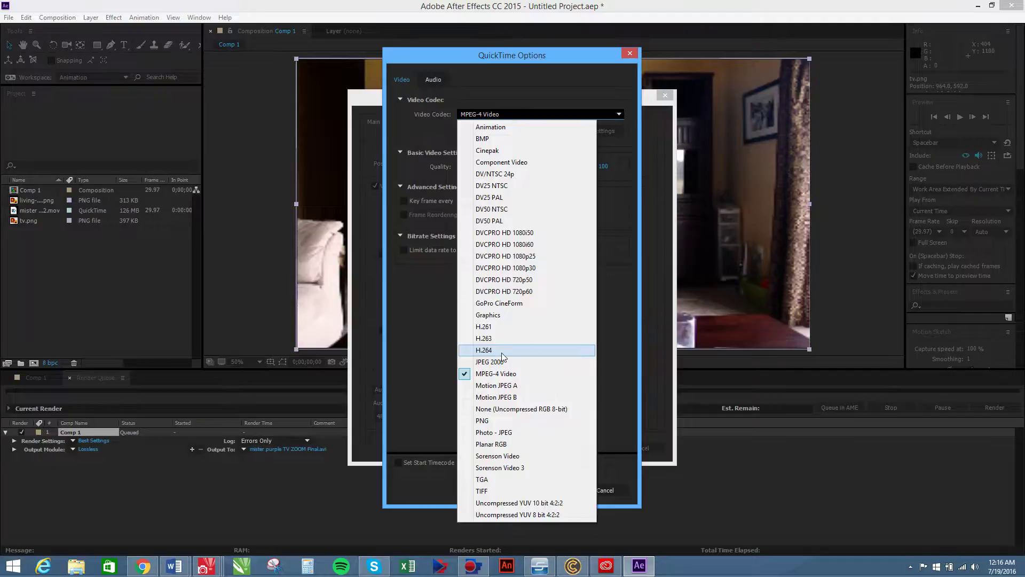
left_click(497, 374)
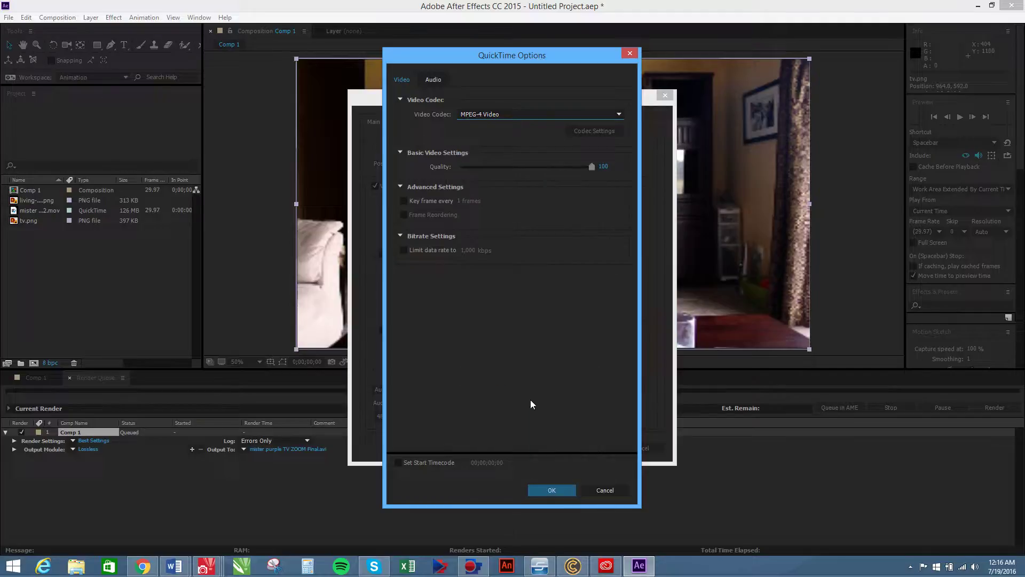
left_click(552, 489)
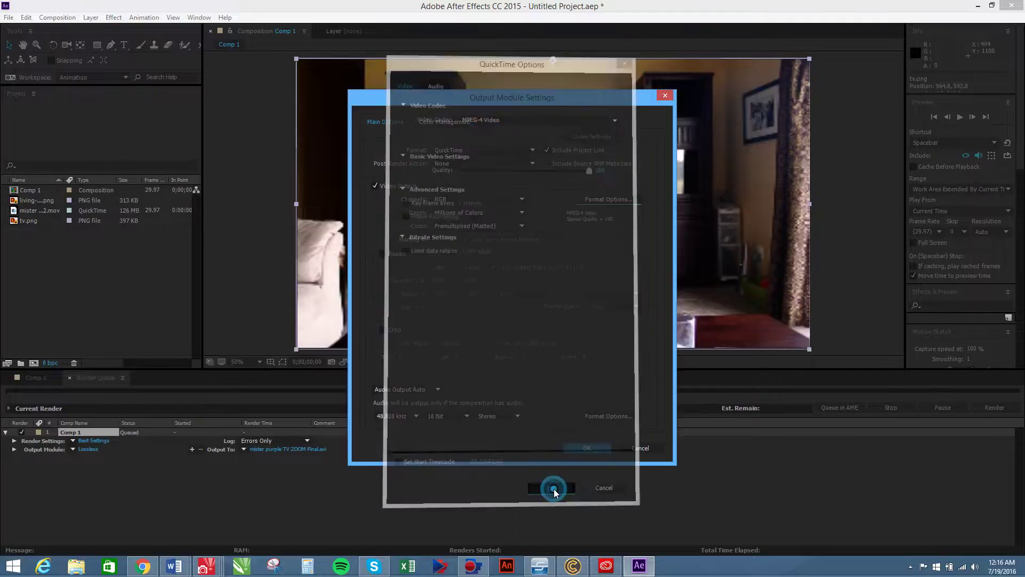
left_click(586, 448)
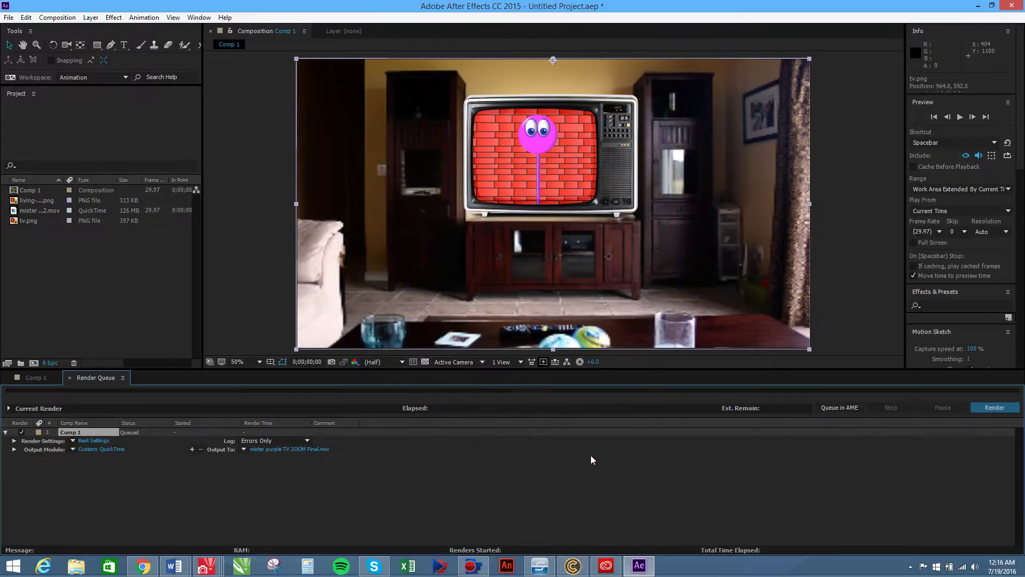
Render Comp 1 to mister purple TV ZOOM Final.mov and wait until it reads Done.
left_click(997, 409)
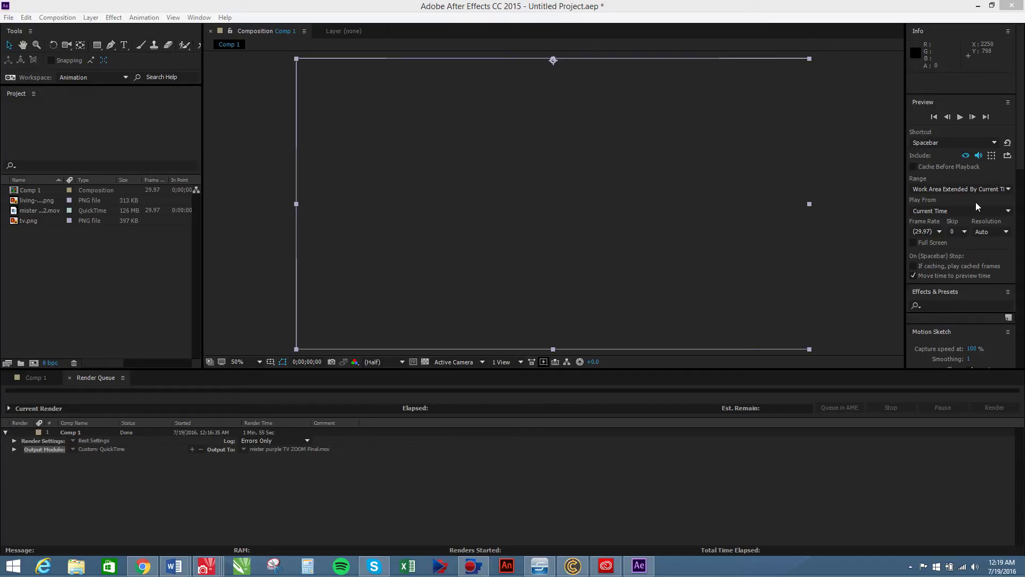
left_click(120, 449)
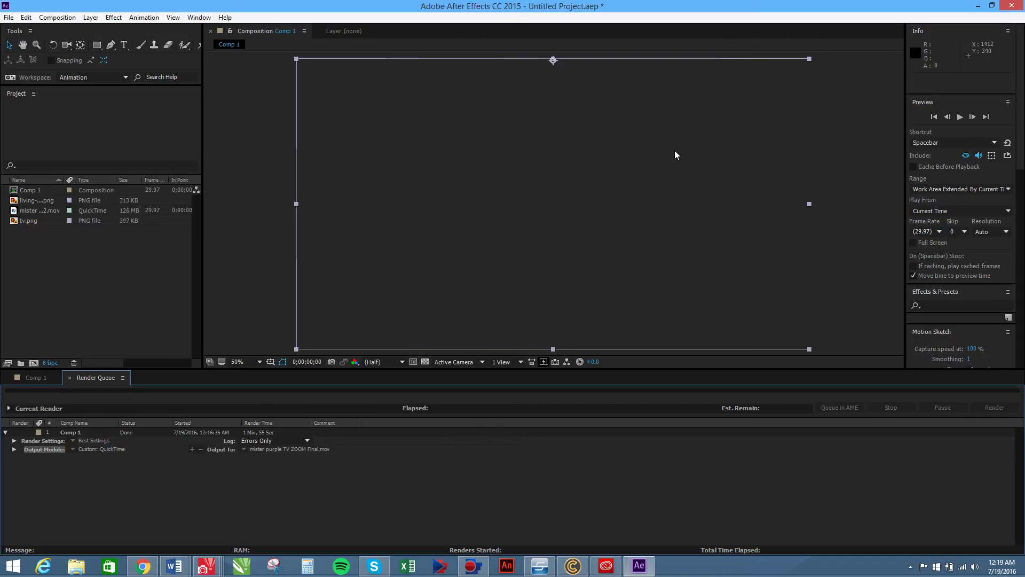